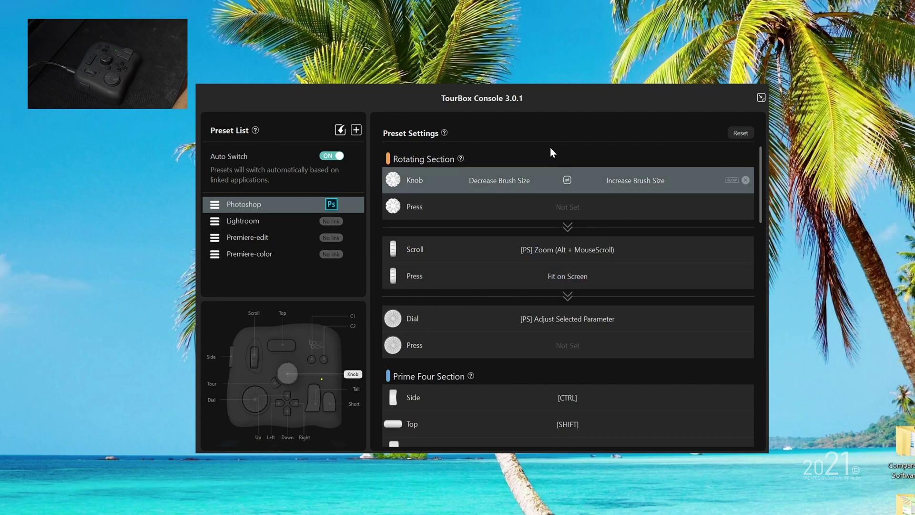
- Create a new customized preset named "vp preset"
{"action": "scroll", "coordinate": [532, 286], "scroll_direction": "down", "scroll_amount": 2}
{"action": "scroll", "coordinate": [532, 315], "scroll_direction": "up", "scroll_amount": 2}
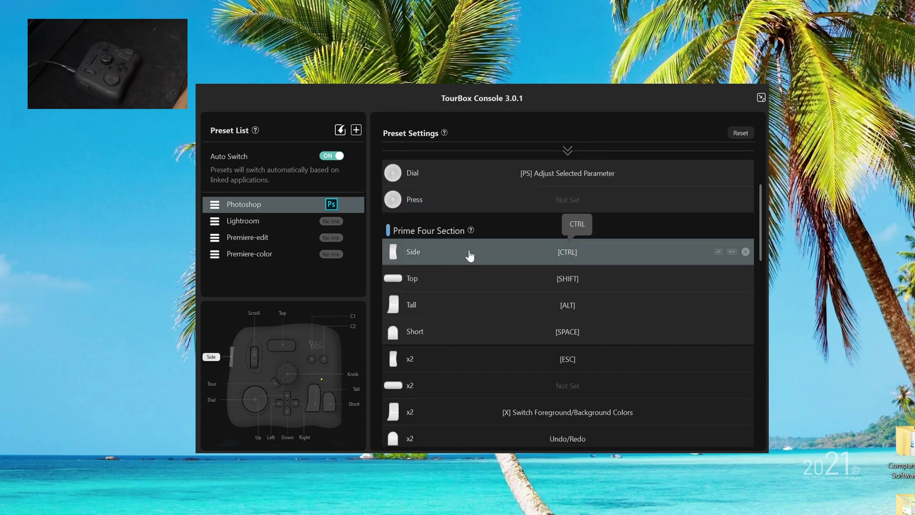
{"action": "left_click", "coordinate": [356, 132]}
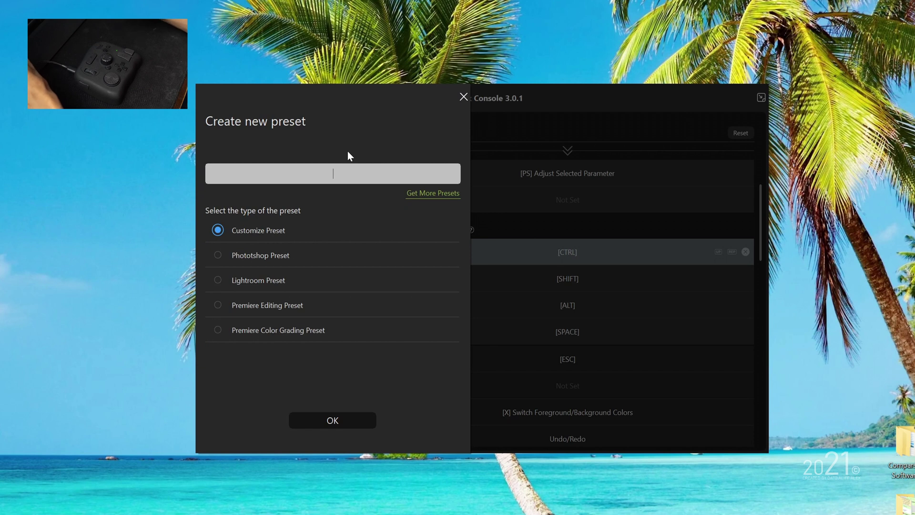
{"action": "type", "text": "v"}
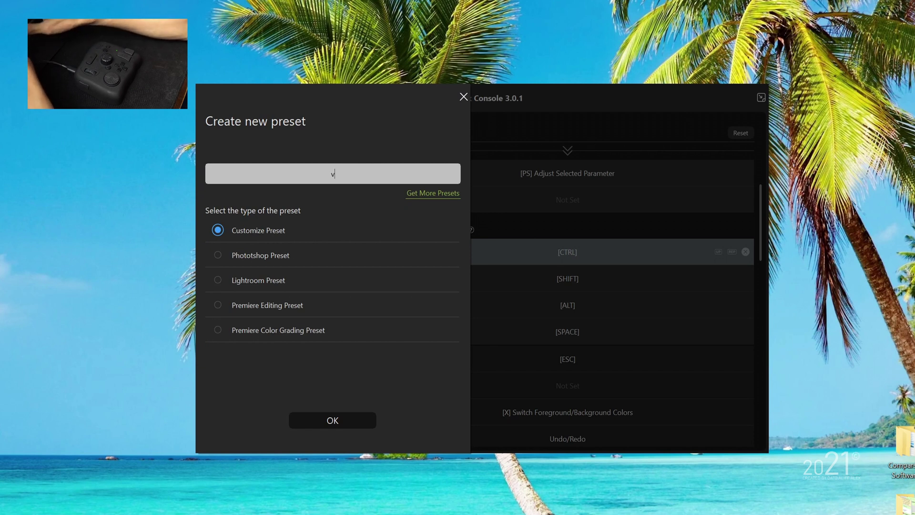
{"action": "type", "text": "p preset"}
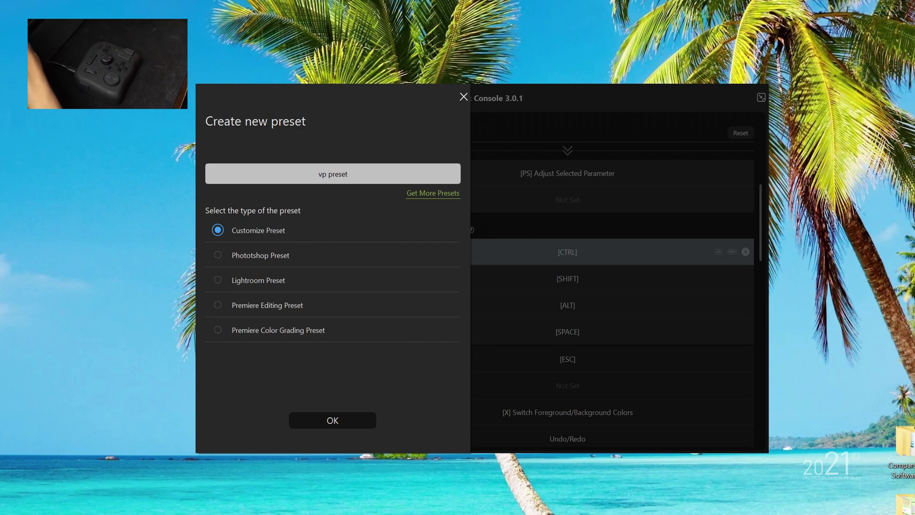
{"action": "left_click", "coordinate": [348, 421]}
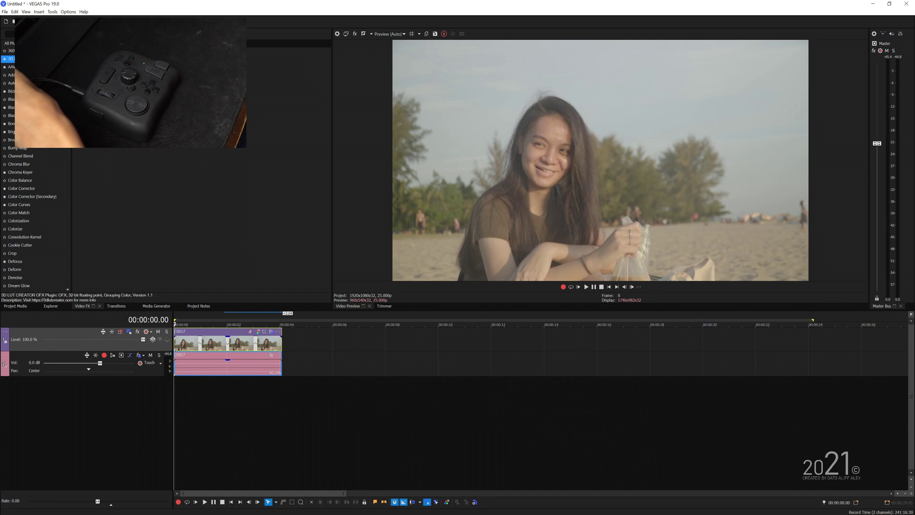
- Switch back to TourBox Console and link the vp preset to the vegas190 application
{"action": "key", "text": "alt+Tab"}
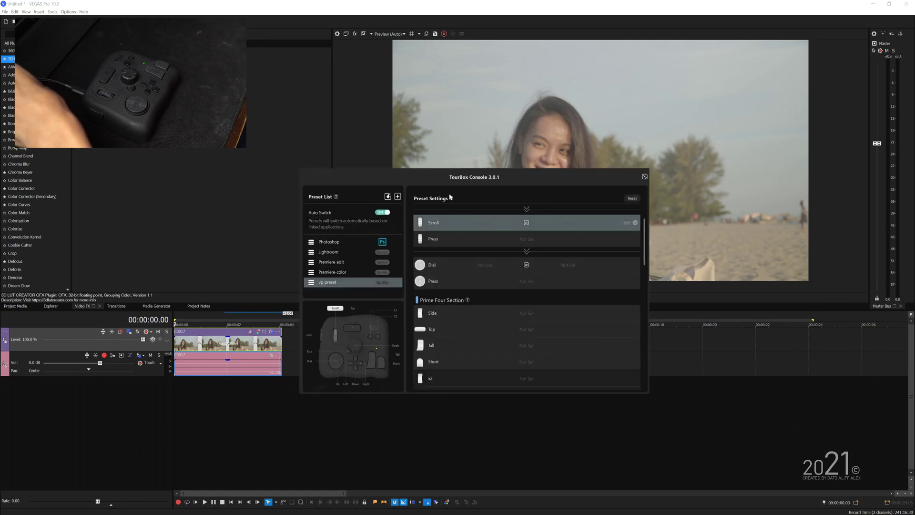
{"action": "left_click", "coordinate": [384, 286]}
{"action": "scroll", "coordinate": [420, 286], "scroll_direction": "down", "scroll_amount": 2}
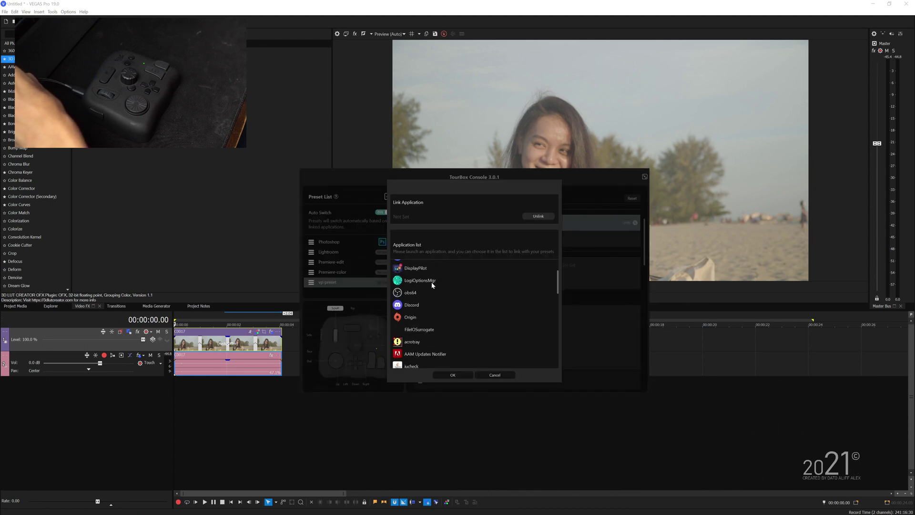
{"action": "scroll", "coordinate": [432, 284], "scroll_direction": "up", "scroll_amount": 2}
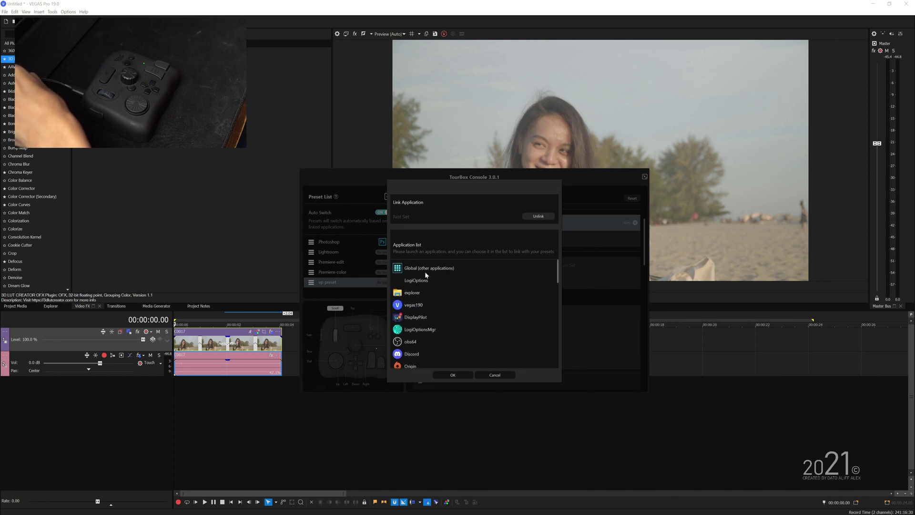
{"action": "left_click", "coordinate": [420, 305]}
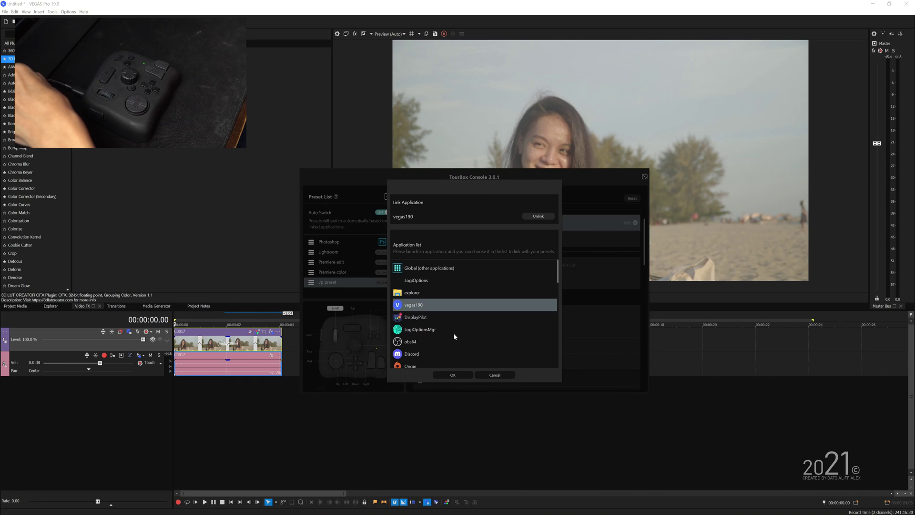
{"action": "left_click", "coordinate": [466, 376]}
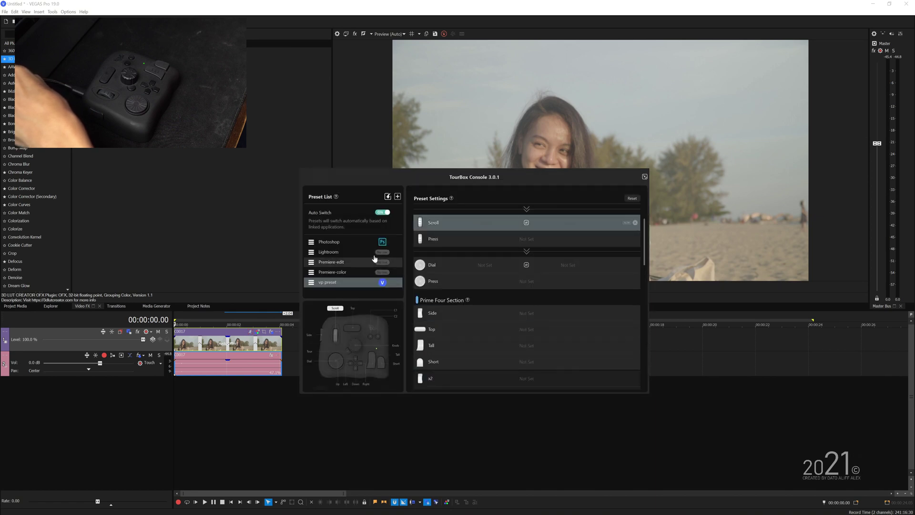
{"action": "left_click", "coordinate": [419, 269]}
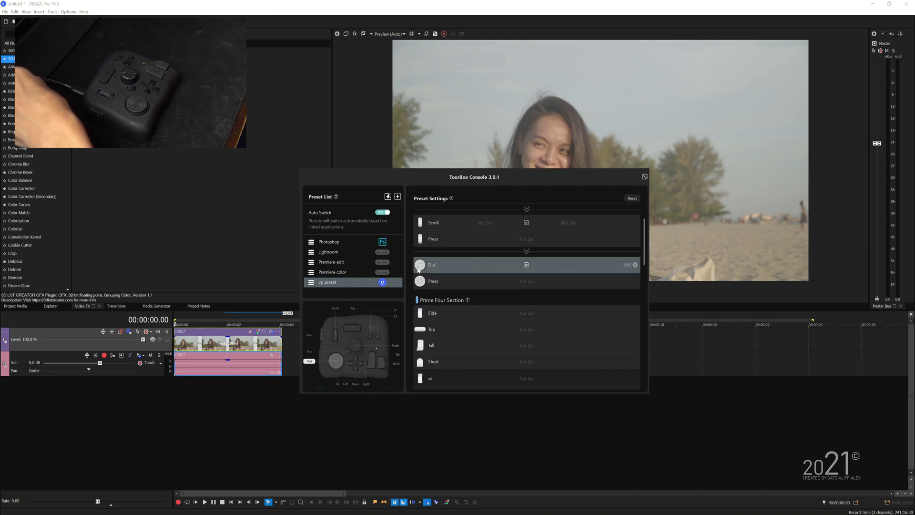
{"action": "scroll", "coordinate": [501, 283], "scroll_direction": "up", "scroll_amount": 1}
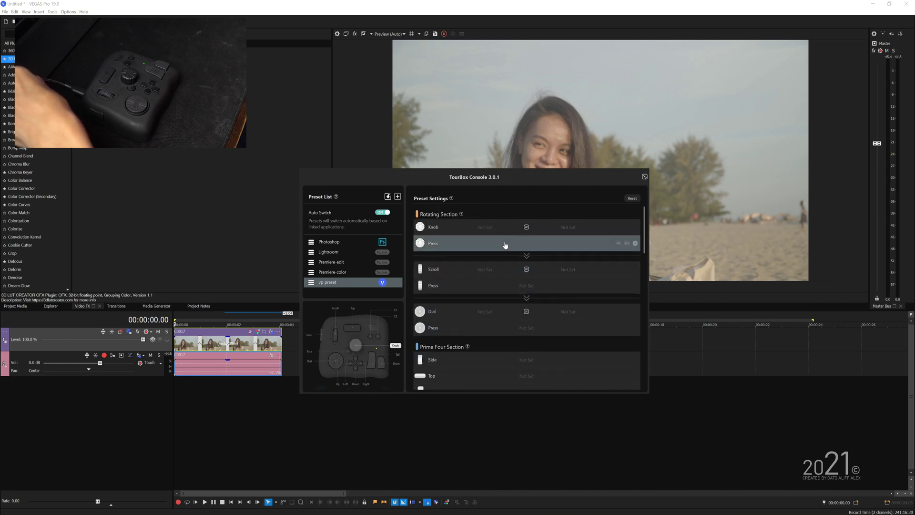
{"action": "left_click", "coordinate": [495, 225]}
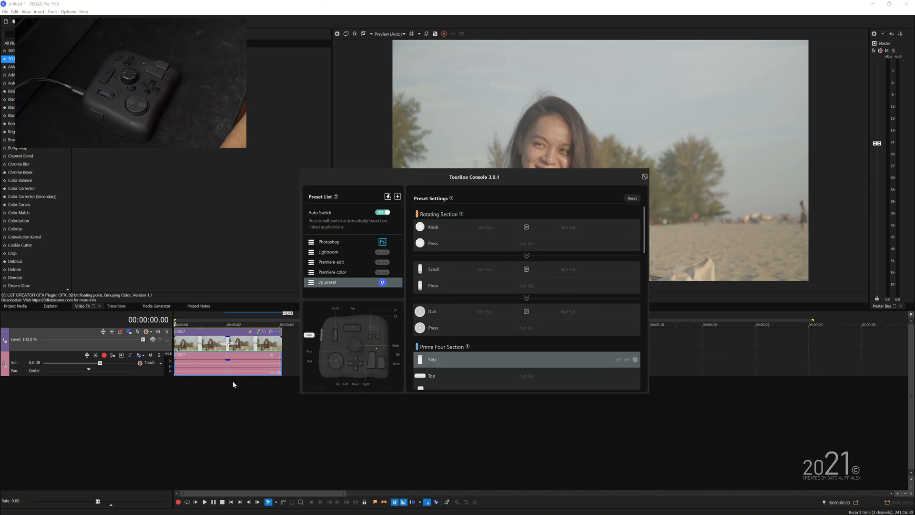
- Switch to VEGAS Pro and step the playhead forward through the clip on the timeline to 00:00:01.03
{"action": "left_click", "coordinate": [216, 347]}
{"action": "left_click_drag", "start_coordinate": [216, 347], "coordinate": [190, 347]}
{"action": "key", "text": "Right"}
{"action": "key", "text": "Right"}
{"action": "key", "text": "Right"}
{"action": "key", "text": "Right"}
{"action": "key", "text": "Right"}
{"action": "key", "text": "Right"}
{"action": "key", "text": "Right"}
{"action": "key", "text": "Right"}
{"action": "key", "text": "Right"}
{"action": "key", "text": "Right"}
{"action": "key", "text": "Right"}
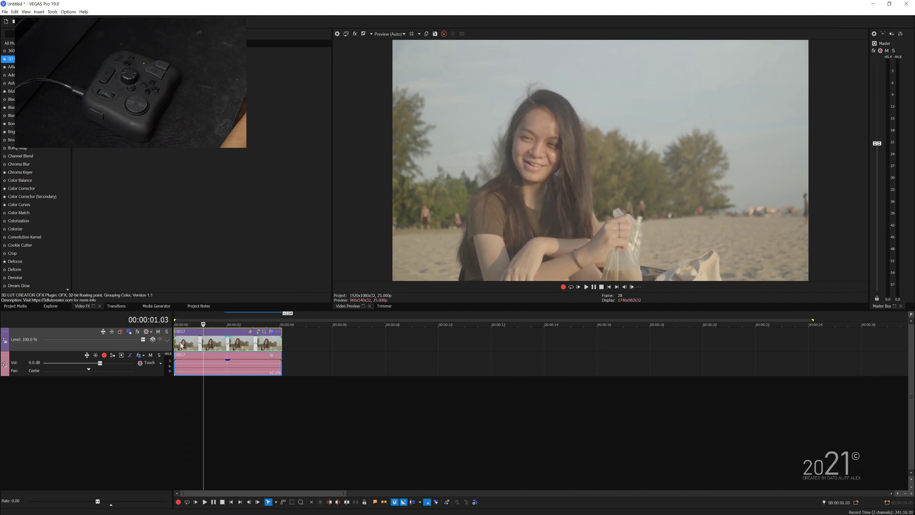
- Move the playhead to several points within the clip, finishing at 00:00:02.05
{"action": "left_click", "coordinate": [181, 343]}
{"action": "left_click", "coordinate": [249, 347]}
{"action": "left_click", "coordinate": [230, 344]}
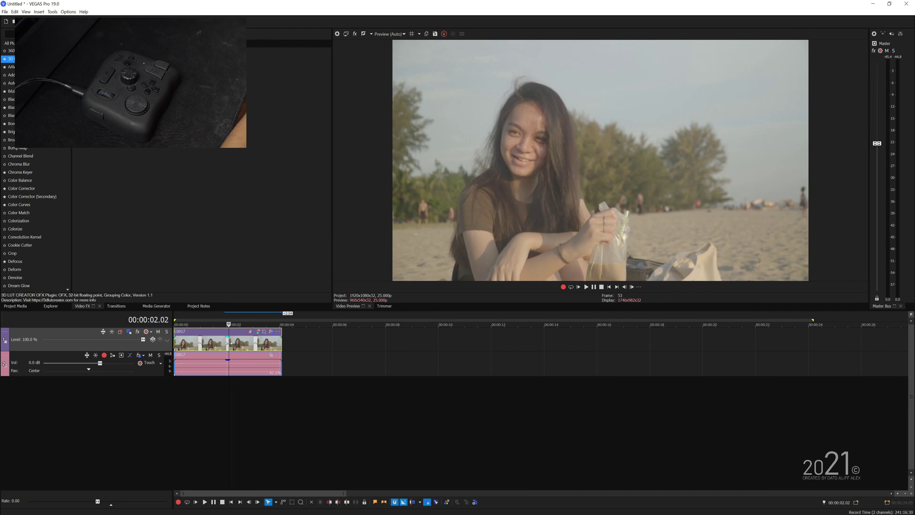
{"action": "left_click", "coordinate": [217, 344]}
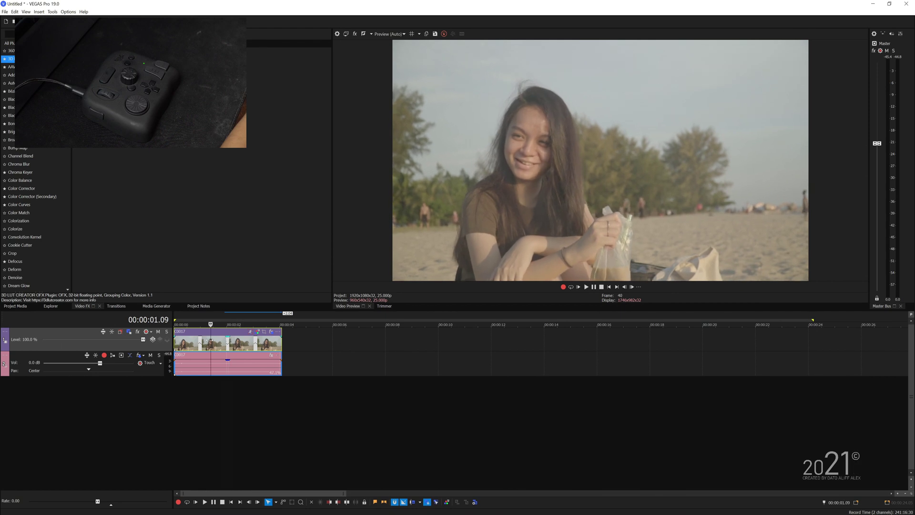
{"action": "key", "text": "alt+Right"}
{"action": "key", "text": "alt+Right"}
{"action": "key", "text": "alt+Right"}
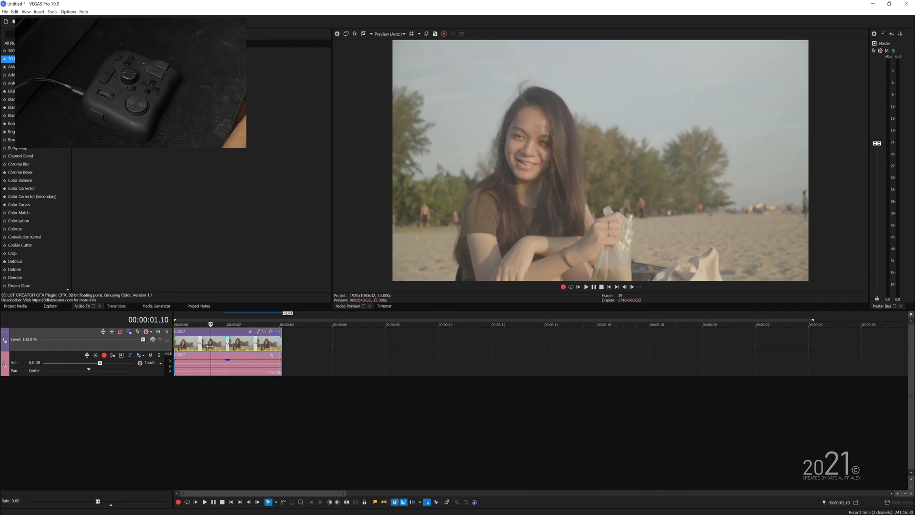
{"action": "left_click", "coordinate": [233, 345]}
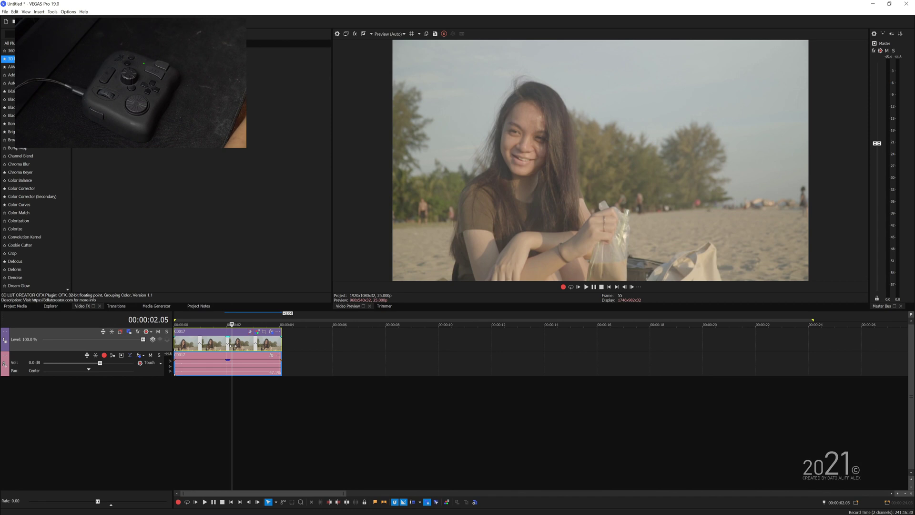
- Switch to TourBox Console and set the C1 button's shortcut in the vp preset to Alt+[
{"action": "key", "text": "alt+Tab"}
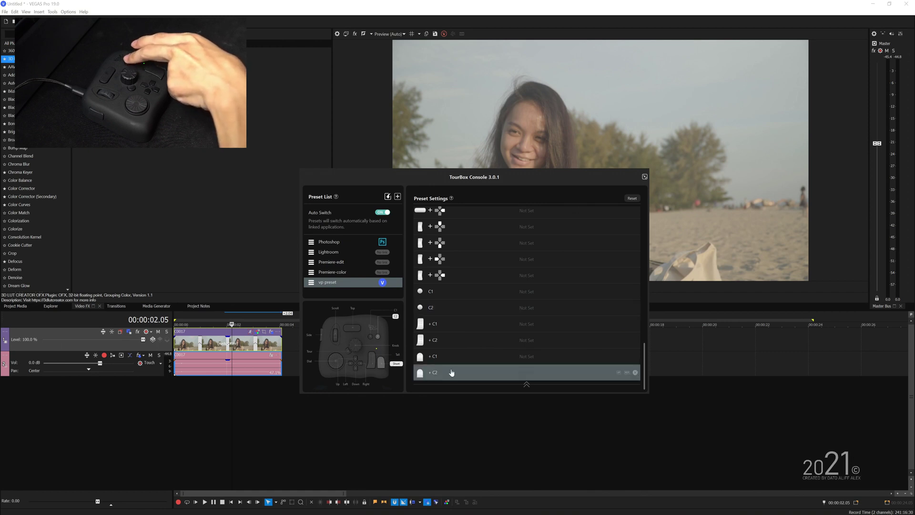
{"action": "mouse_move", "coordinate": [450, 293]}
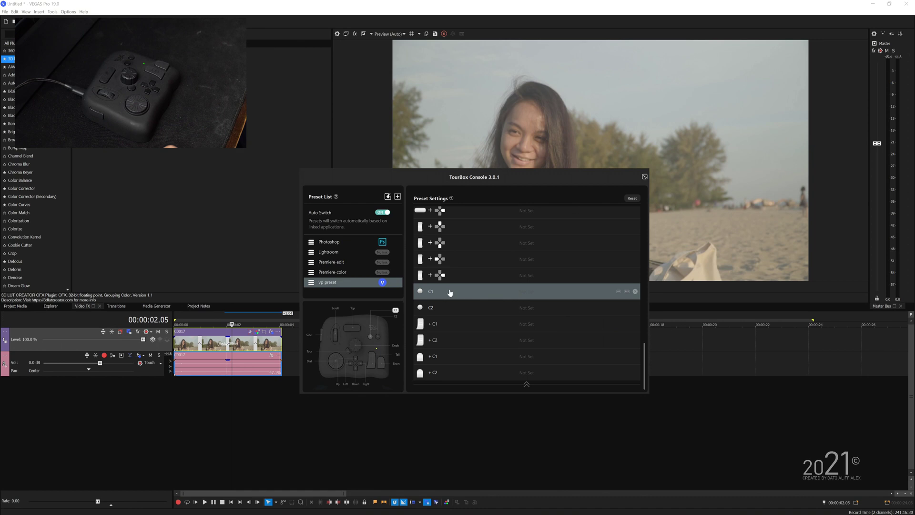
{"action": "left_click", "coordinate": [530, 297]}
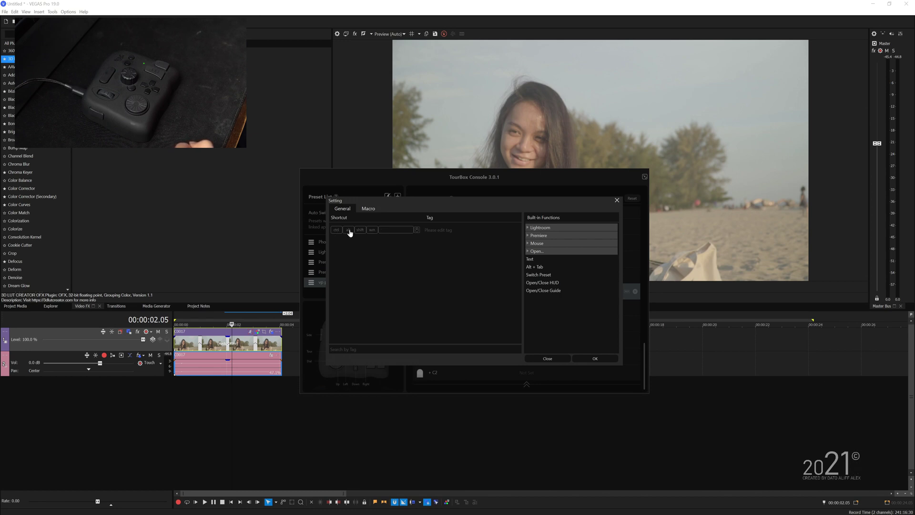
{"action": "left_click", "coordinate": [418, 230]}
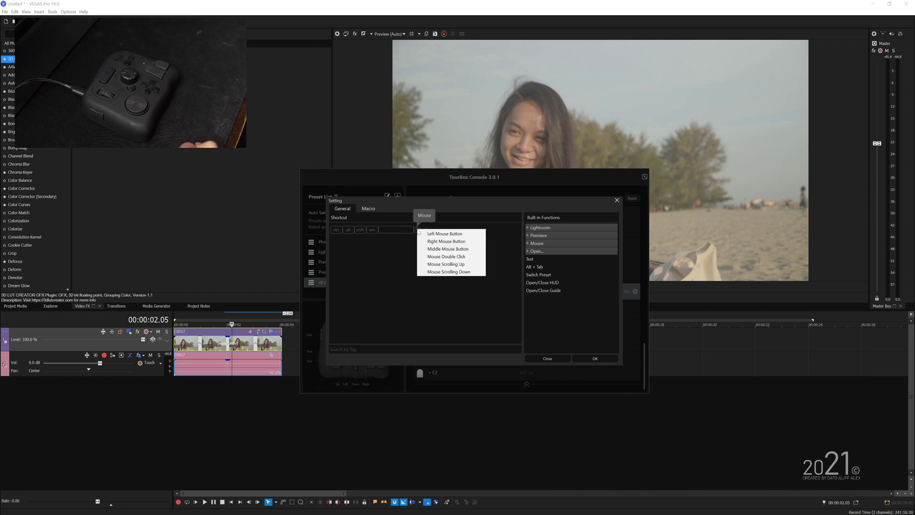
{"action": "left_click", "coordinate": [444, 248]}
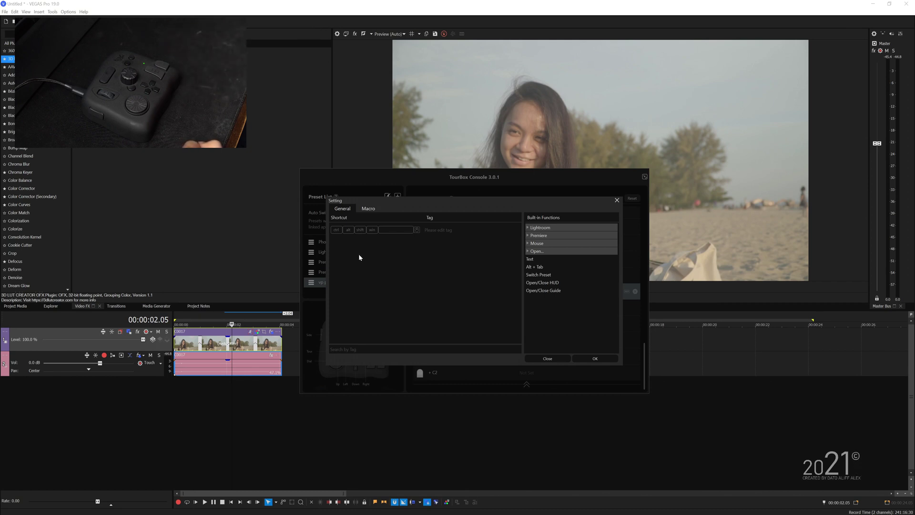
{"action": "left_click", "coordinate": [348, 231]}
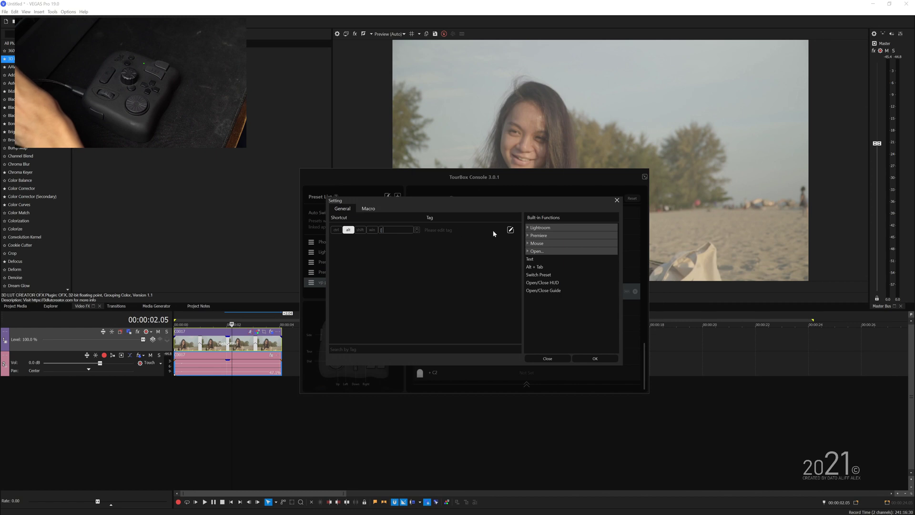
- Tag the C1 shortcut as "Fast Cut Left" and apply the setting
{"action": "left_click", "coordinate": [510, 230]}
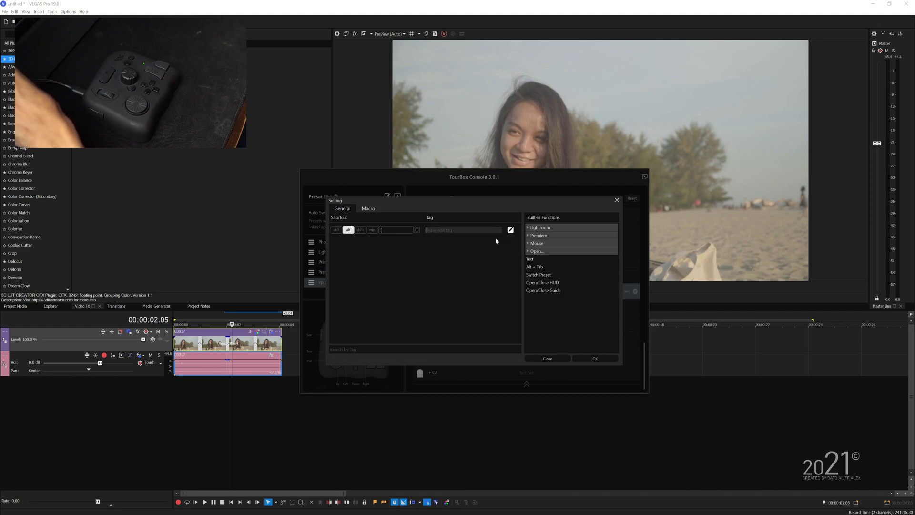
{"action": "type", "text": "F"}
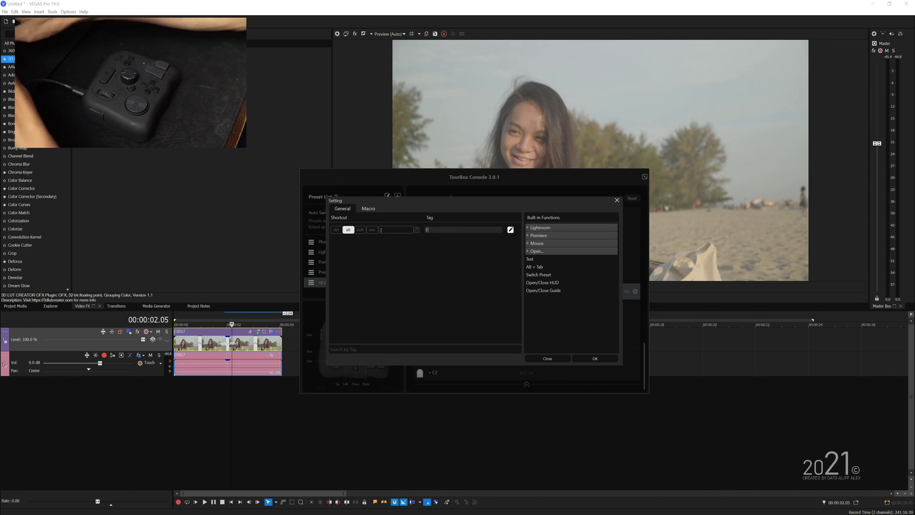
{"action": "type", "text": "ast Cut"}
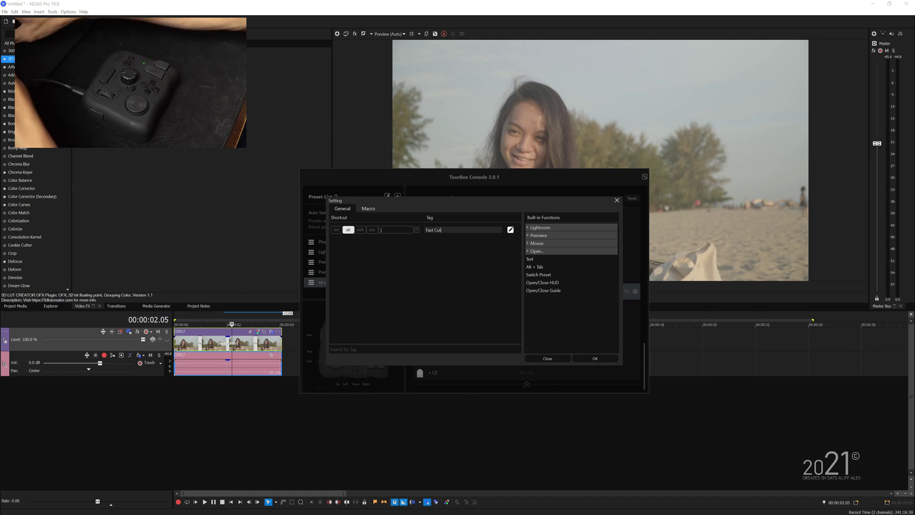
{"action": "type", "text": " Left"}
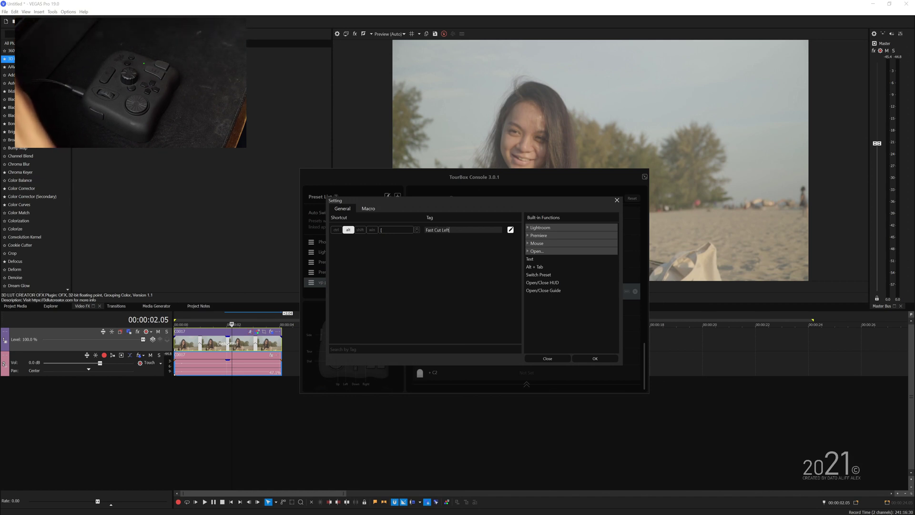
{"action": "left_click", "coordinate": [594, 358]}
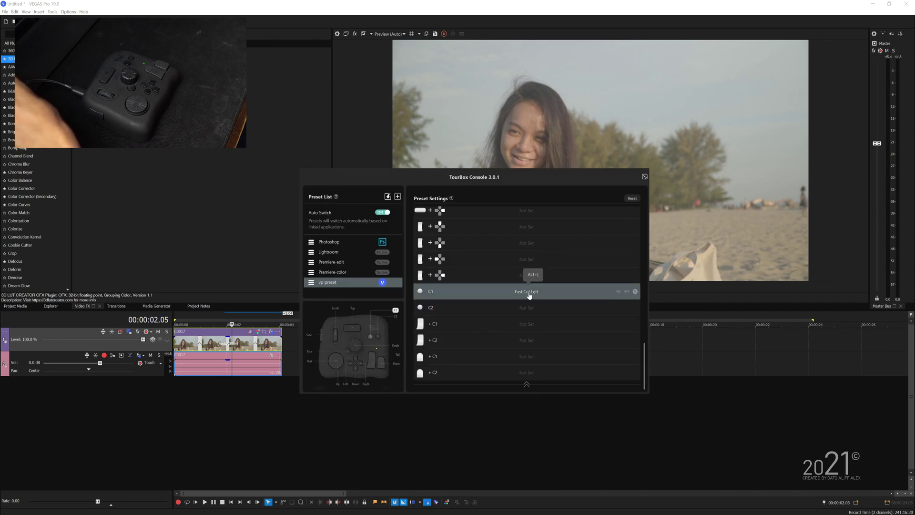
- Test the C1 shortcut in VEGAS Pro by trimming the clip's start to 00:00:00.21, and undo the trim
{"action": "left_click", "coordinate": [196, 347]}
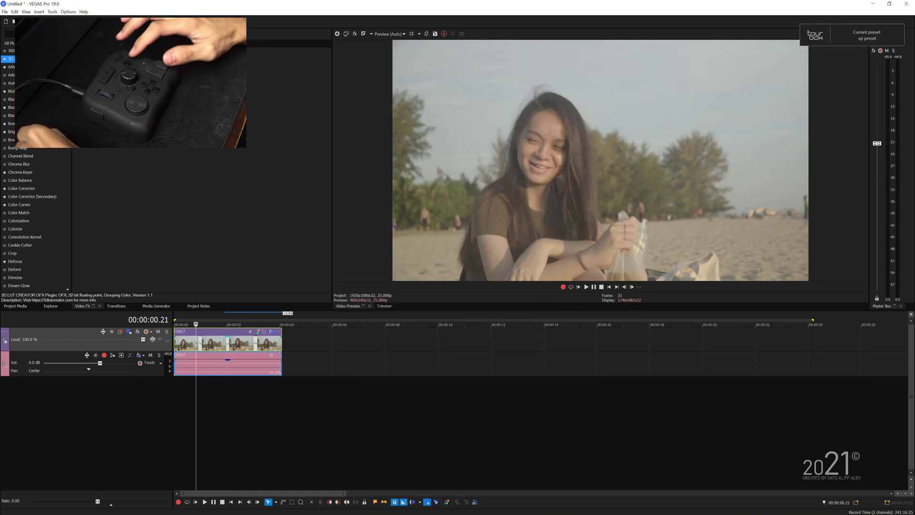
{"action": "key", "text": "alt+bracketleft"}
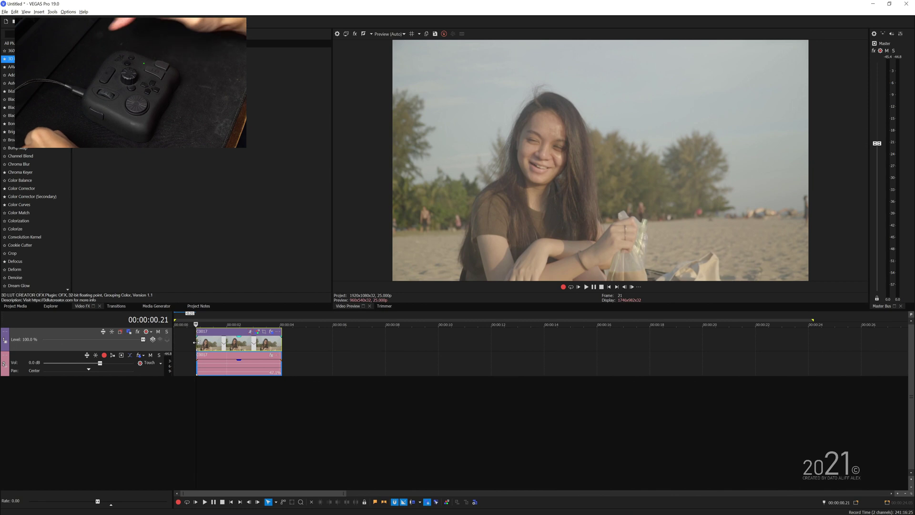
{"action": "key", "text": "ctrl+z"}
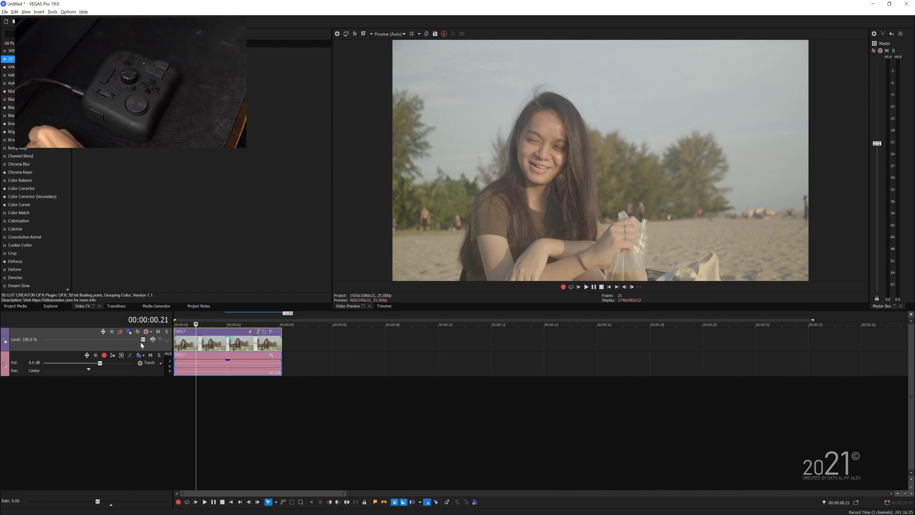
- Switch to TourBox Console and assign Alt+] to the C2 button in the vp preset with the tag "Fast Cut Ruihy"
{"action": "left_click", "coordinate": [306, 514]}
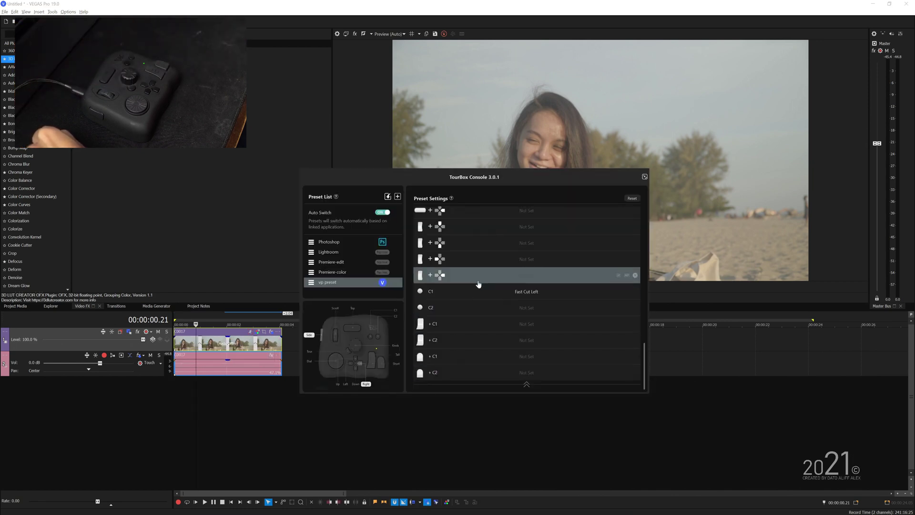
{"action": "left_click", "coordinate": [472, 313]}
{"action": "left_click", "coordinate": [349, 231]}
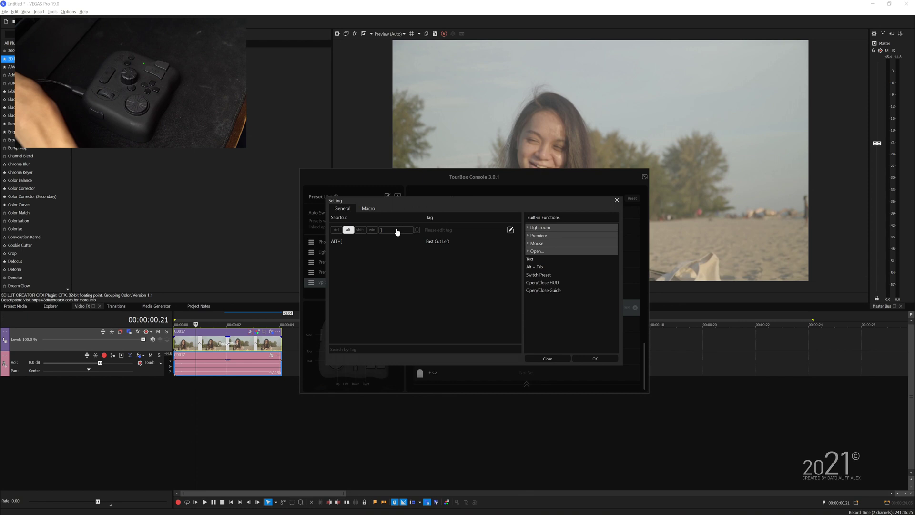
{"action": "left_click", "coordinate": [501, 231]}
{"action": "type", "text": "Fast C"}
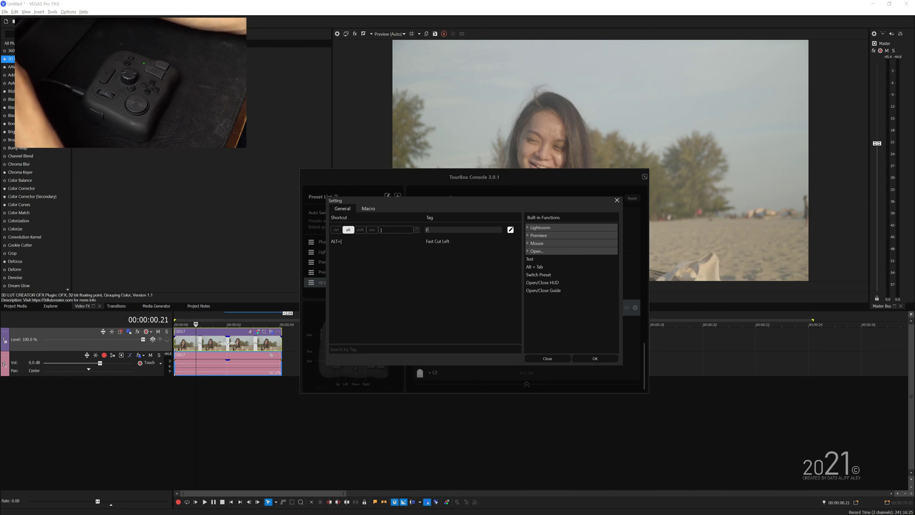
{"action": "type", "text": "ut Right"}
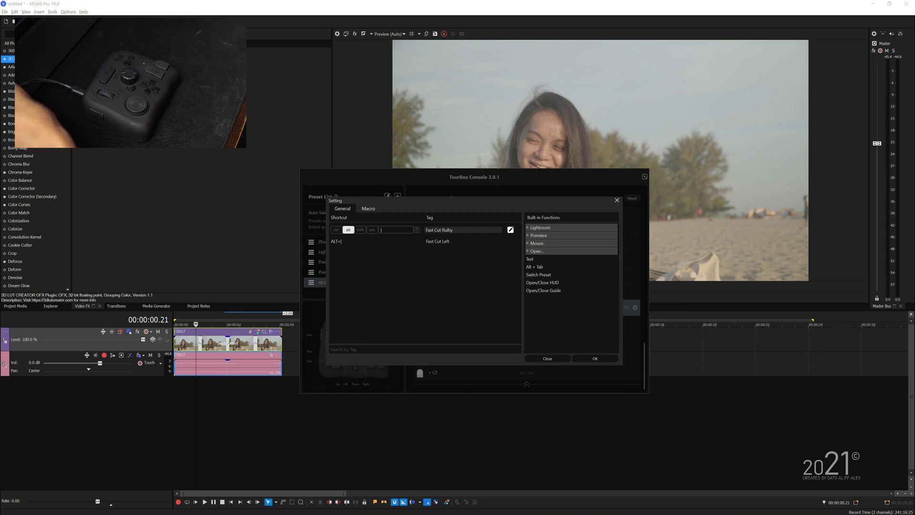
{"action": "left_click", "coordinate": [595, 359]}
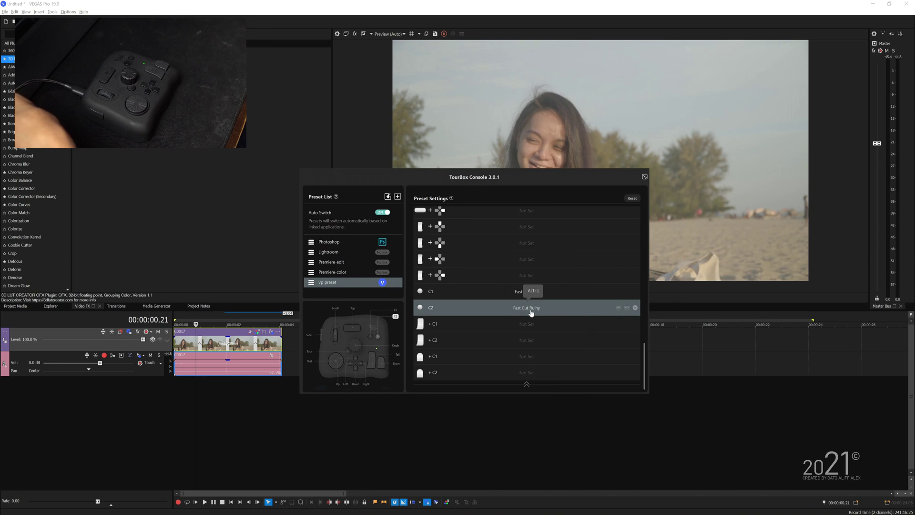
- Edit the vp preset's tags, correct the Alt+] tag to "Fast Cut Right", and save the change
{"action": "right_click", "coordinate": [312, 285]}
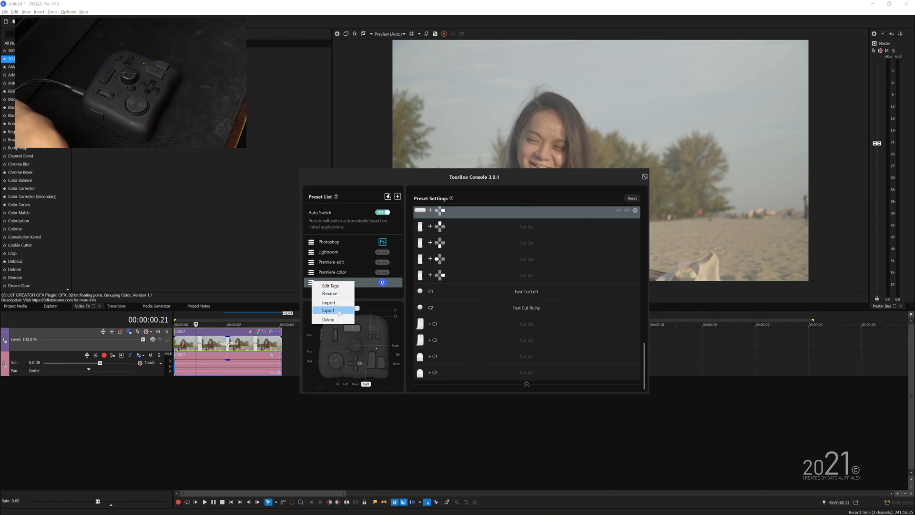
{"action": "left_click", "coordinate": [339, 288]}
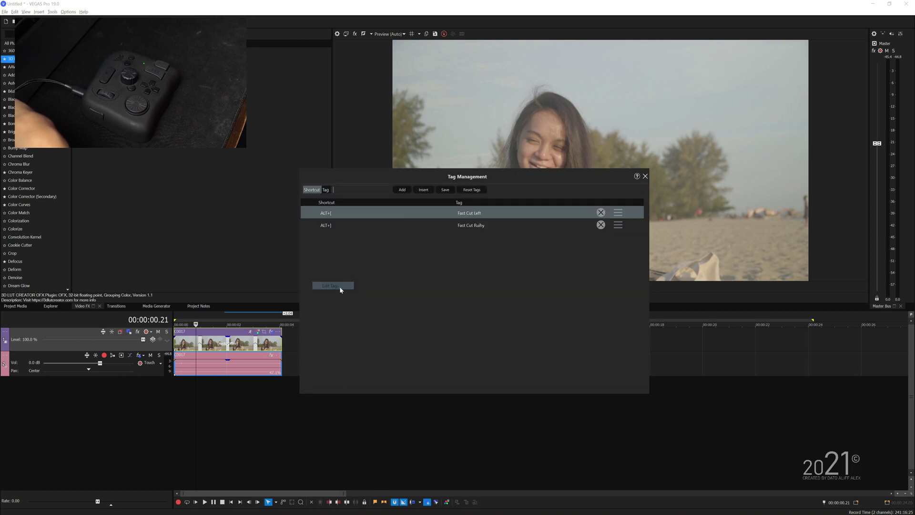
{"action": "left_click", "coordinate": [488, 224]}
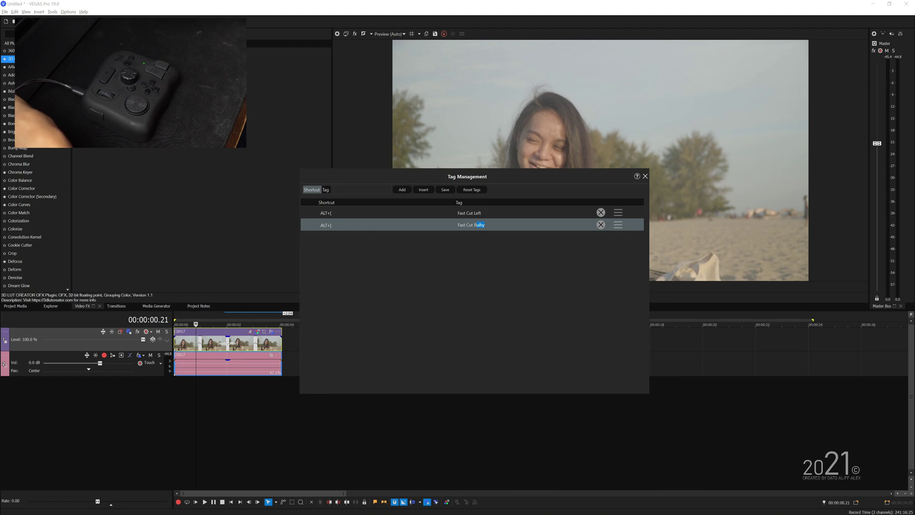
{"action": "type", "text": "ight"}
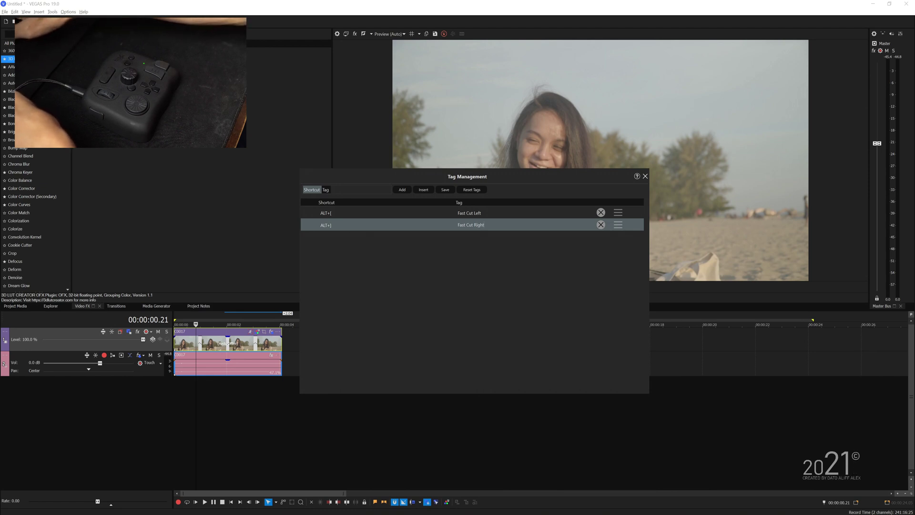
{"action": "left_click", "coordinate": [445, 190]}
{"action": "left_click", "coordinate": [549, 284]}
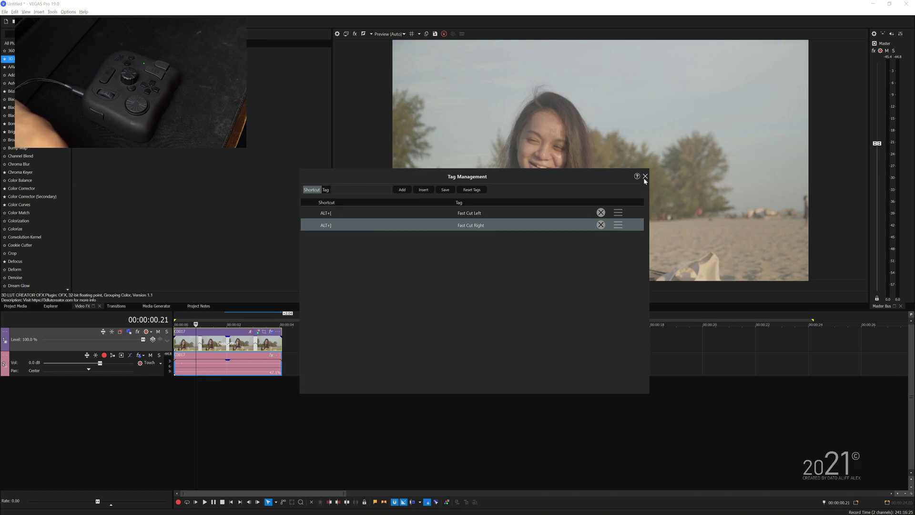
{"action": "left_click", "coordinate": [645, 177]}
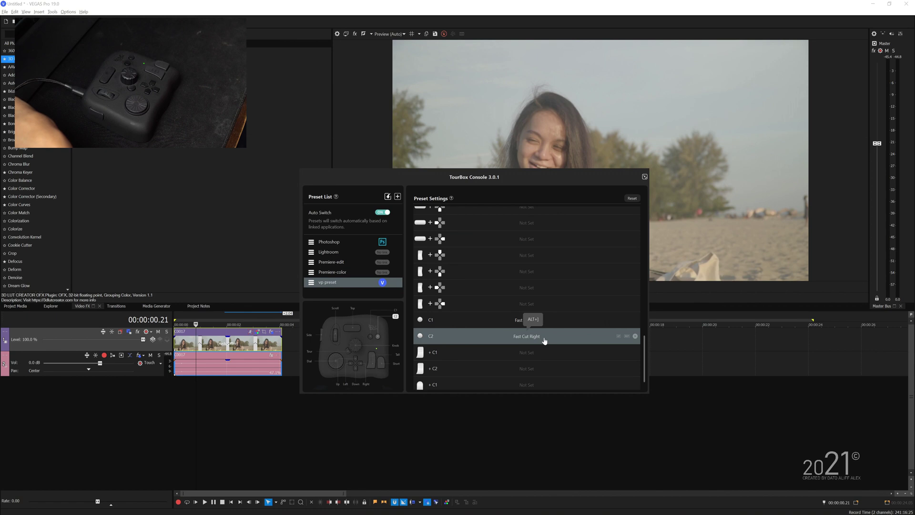
- Switch to VEGAS Pro, trim the clip to start at 00:00:00.06 and end at 00:00:02.19, and place the playhead at 00:00:00.22
{"action": "left_click", "coordinate": [182, 344]}
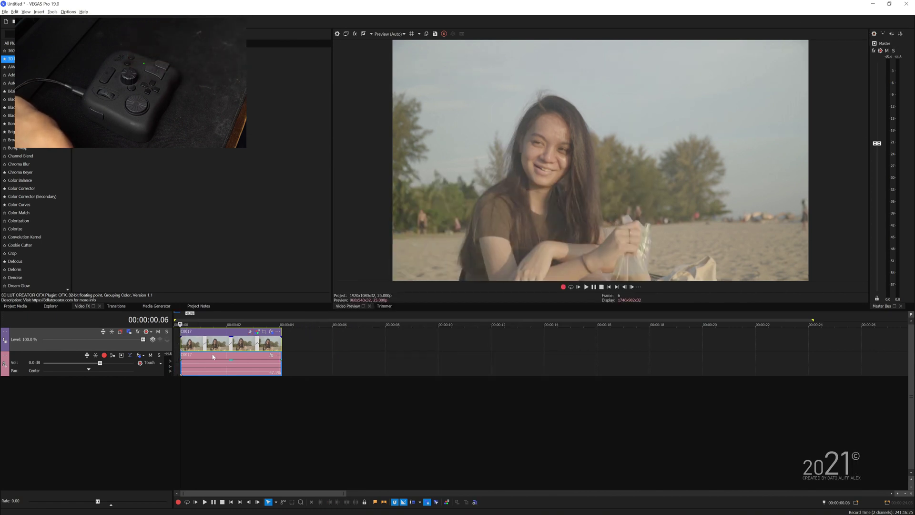
{"action": "left_click", "coordinate": [246, 349]}
{"action": "key", "text": "alt+]"}
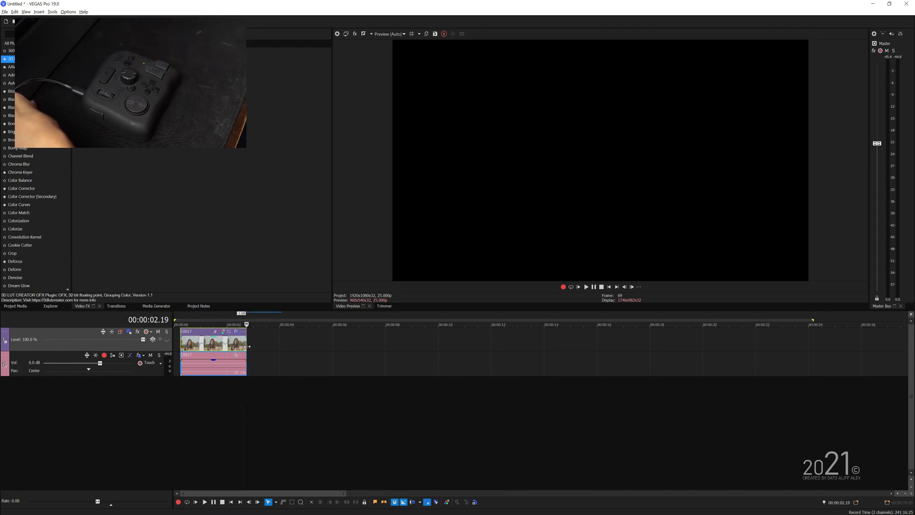
{"action": "left_click", "coordinate": [197, 345]}
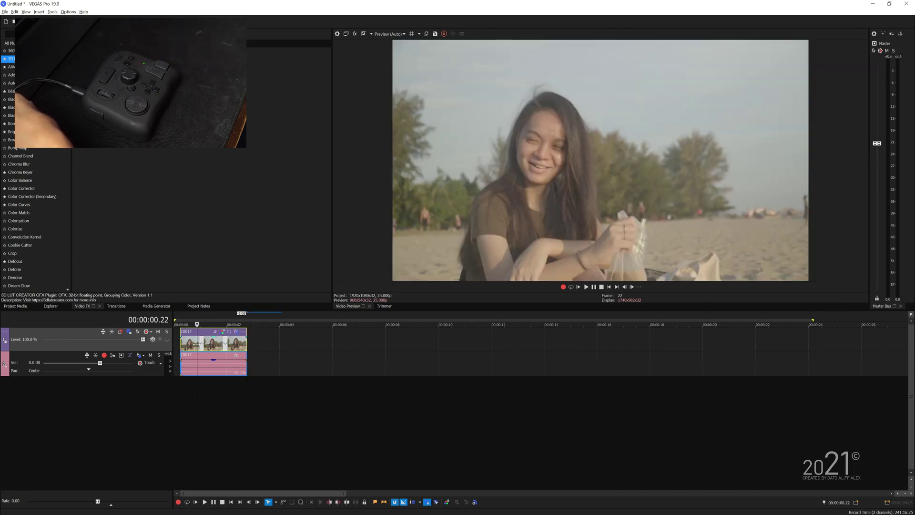
- Switch to TourBox Console and import the preset file VEGAS Pro.tb from the Desktop under the name "VEGAS Pro"
{"action": "key", "text": "alt+Tab"}
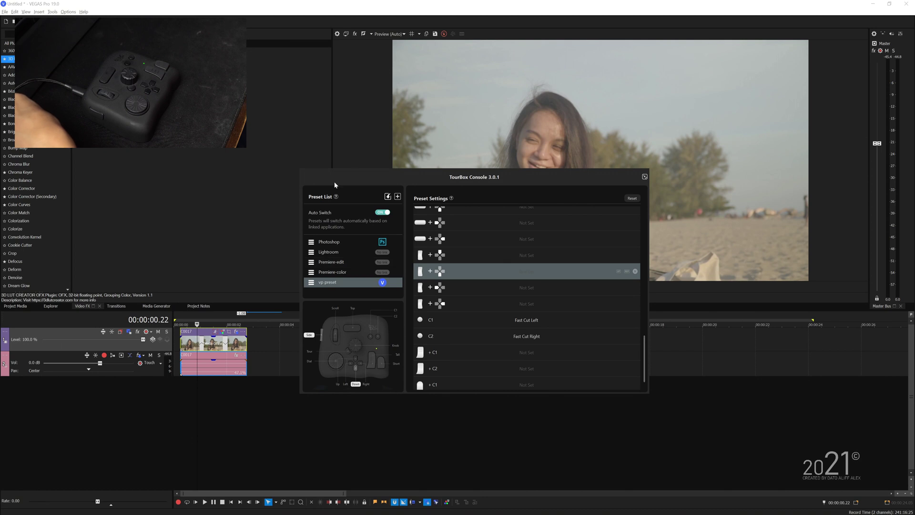
{"action": "left_click", "coordinate": [387, 198]}
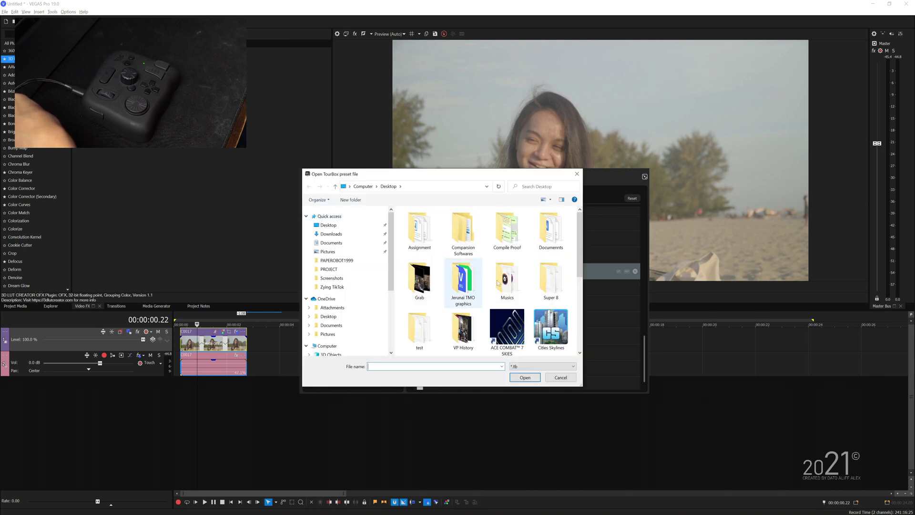
{"action": "left_click", "coordinate": [420, 334]}
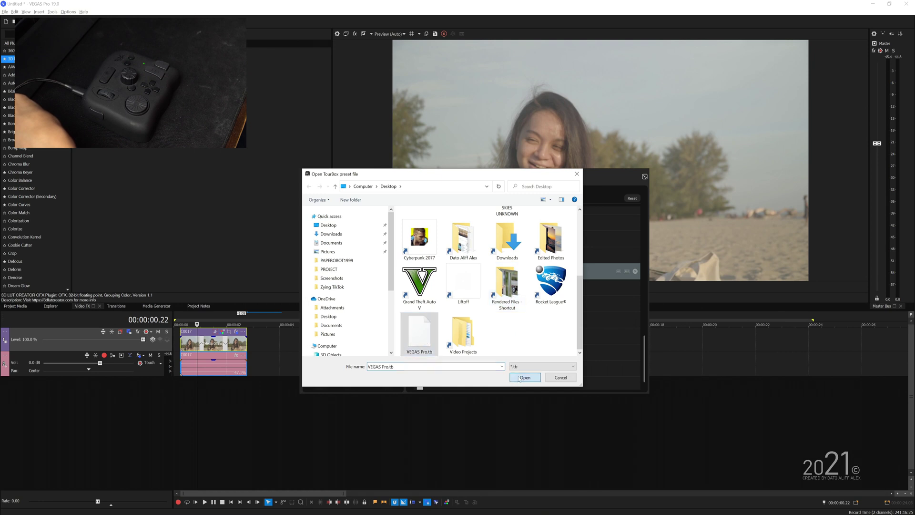
{"action": "left_click", "coordinate": [522, 377]}
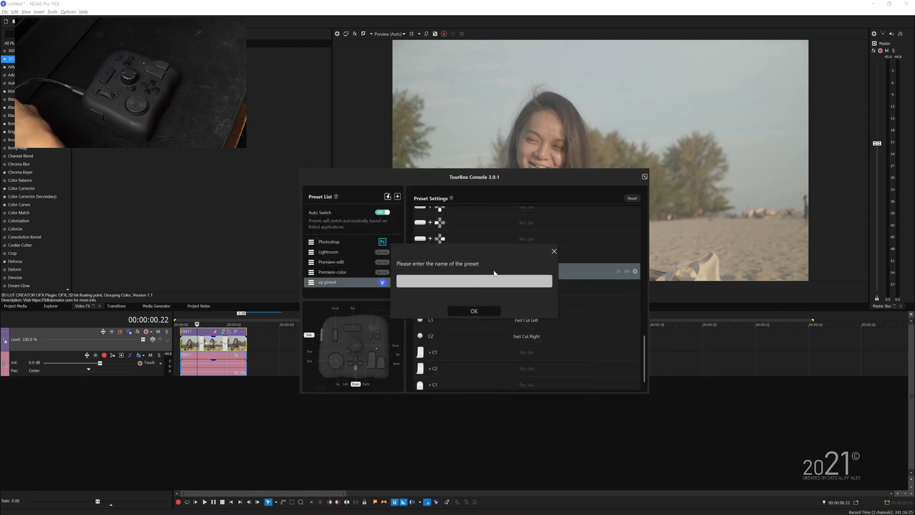
{"action": "type", "text": "VEGAS Pro"}
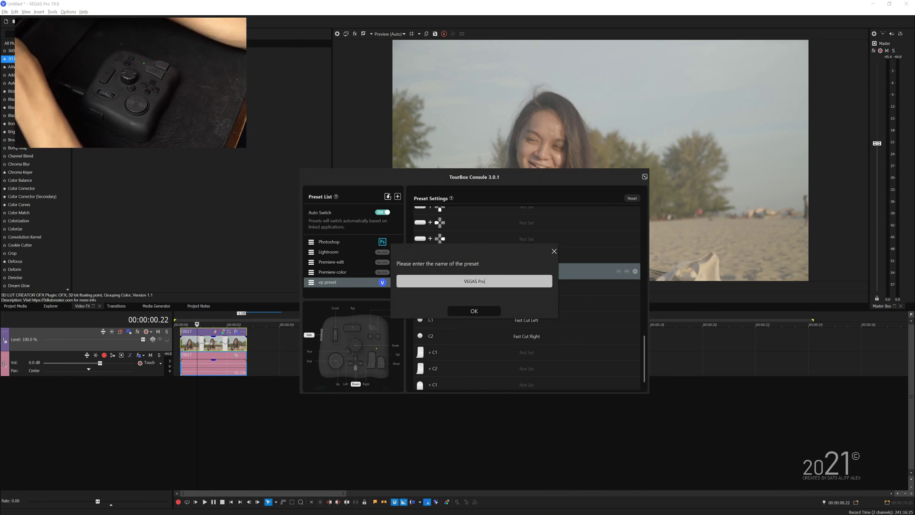
{"action": "left_click", "coordinate": [474, 311]}
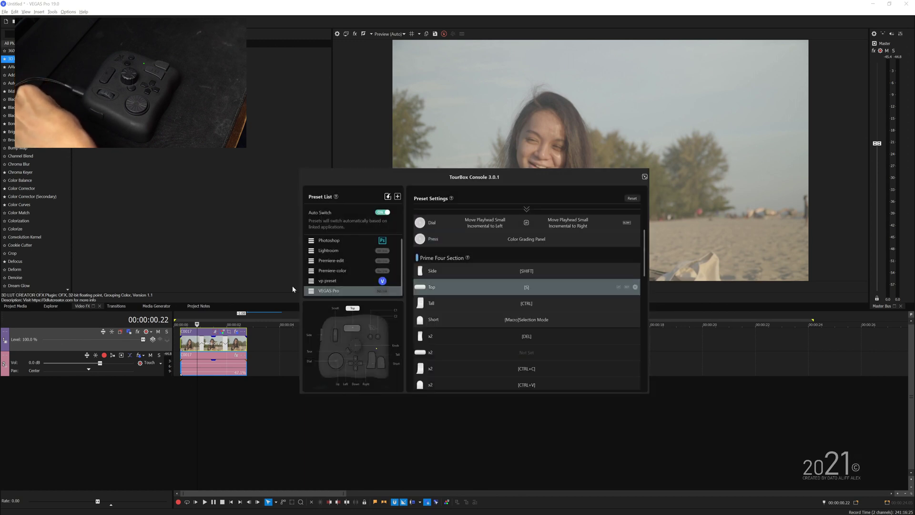
- Link the VEGAS Pro preset to the vegas190 application and review its button assignments
{"action": "left_click", "coordinate": [382, 291]}
{"action": "left_click", "coordinate": [413, 305]}
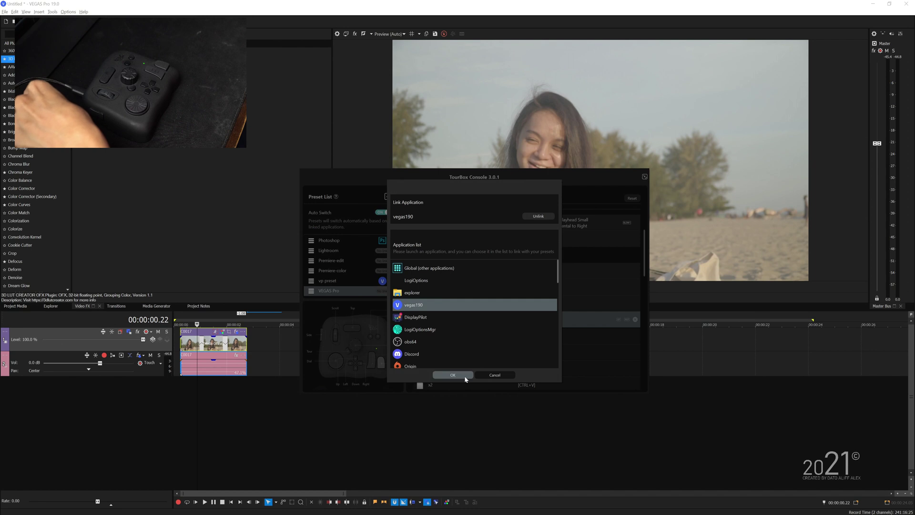
{"action": "left_click", "coordinate": [465, 375]}
{"action": "scroll", "coordinate": [499, 303], "scroll_direction": "up", "scroll_amount": 4}
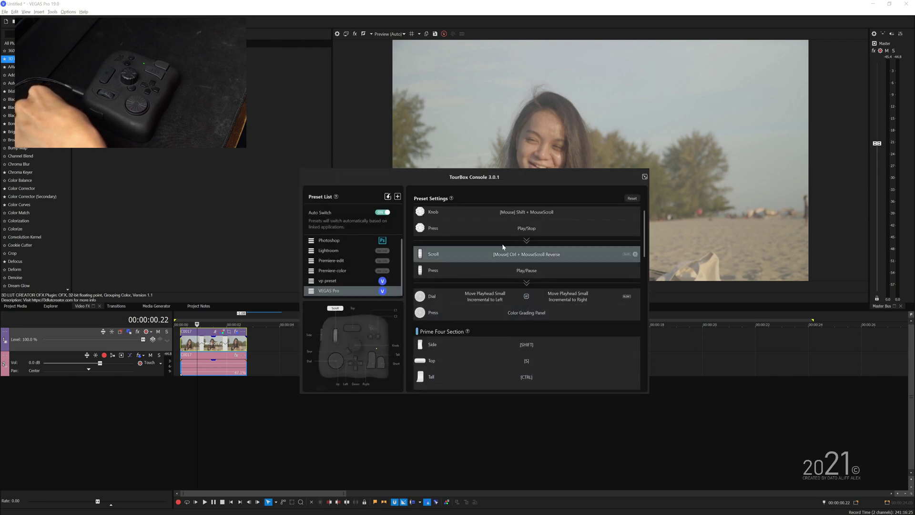
{"action": "scroll", "coordinate": [540, 253], "scroll_direction": "down", "scroll_amount": 10}
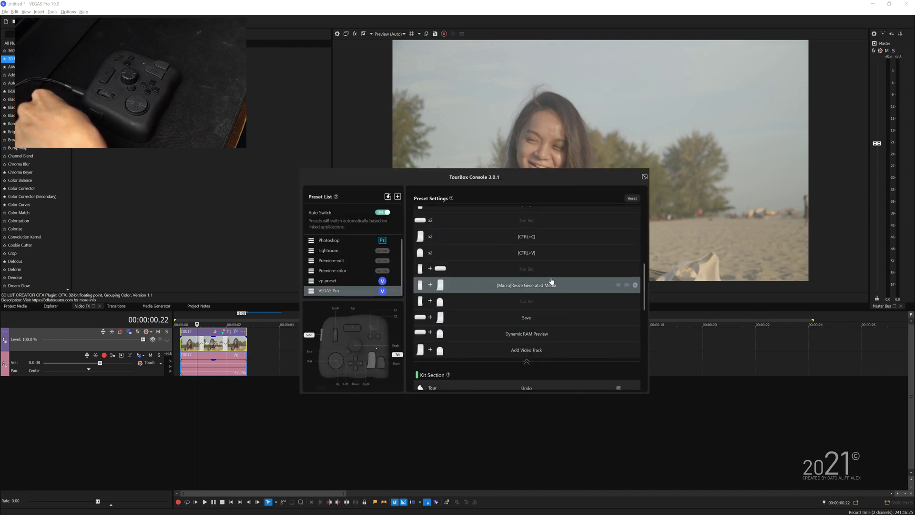
{"action": "scroll", "coordinate": [535, 305], "scroll_direction": "down", "scroll_amount": 8}
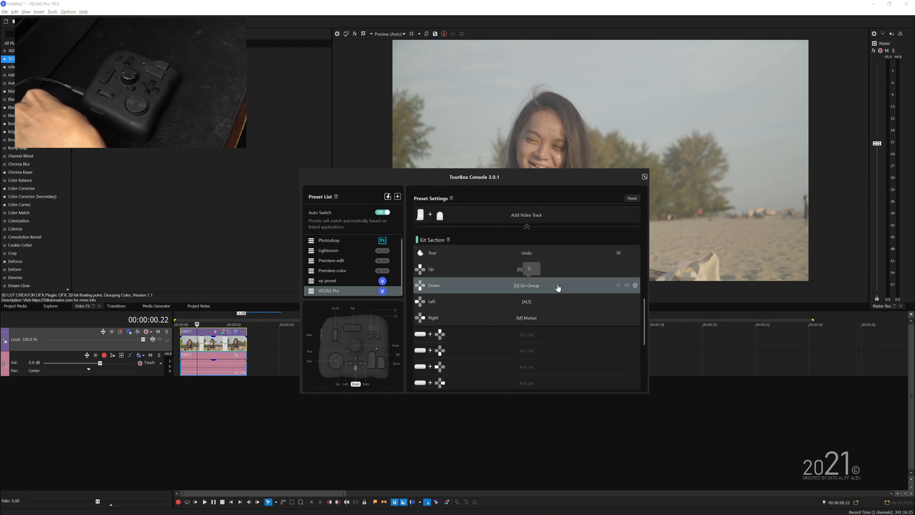
{"action": "scroll", "coordinate": [528, 228], "scroll_direction": "up", "scroll_amount": 15}
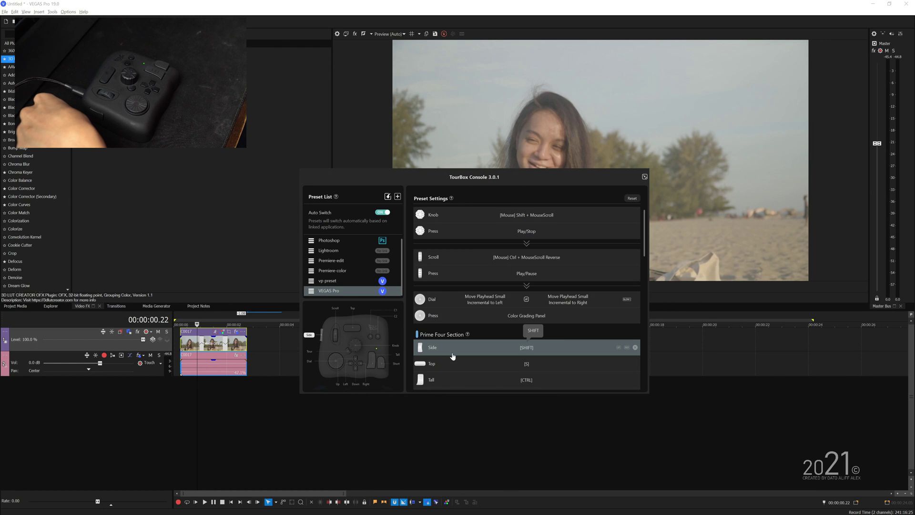
- Return to VEGAS Pro and move the playhead back and forth in small increments within the clip, finishing at 00:00:01.04
{"action": "left_click", "coordinate": [198, 351]}
{"action": "key", "text": "alt+Right"}
{"action": "key", "text": "alt+Right"}
{"action": "key", "text": "alt+Right"}
{"action": "key", "text": "alt+Right"}
{"action": "key", "text": "alt+Right"}
{"action": "key", "text": "alt+Right"}
{"action": "key", "text": "alt+Left"}
{"action": "key", "text": "alt+Left"}
{"action": "key", "text": "alt+Left"}
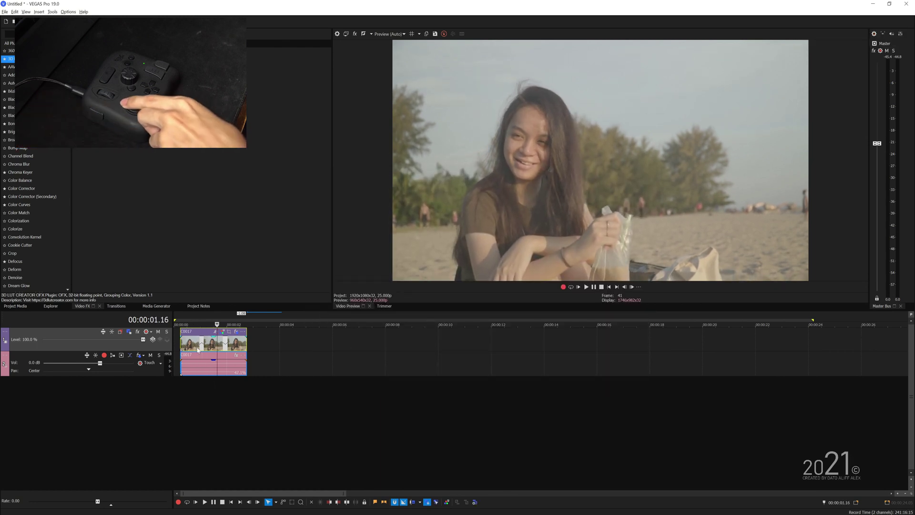
{"action": "key", "text": "alt+Right"}
{"action": "key", "text": "alt+Right"}
{"action": "key", "text": "alt+Right"}
{"action": "key", "text": "alt+Right"}
{"action": "key", "text": "alt+Right"}
{"action": "key", "text": "alt+Right"}
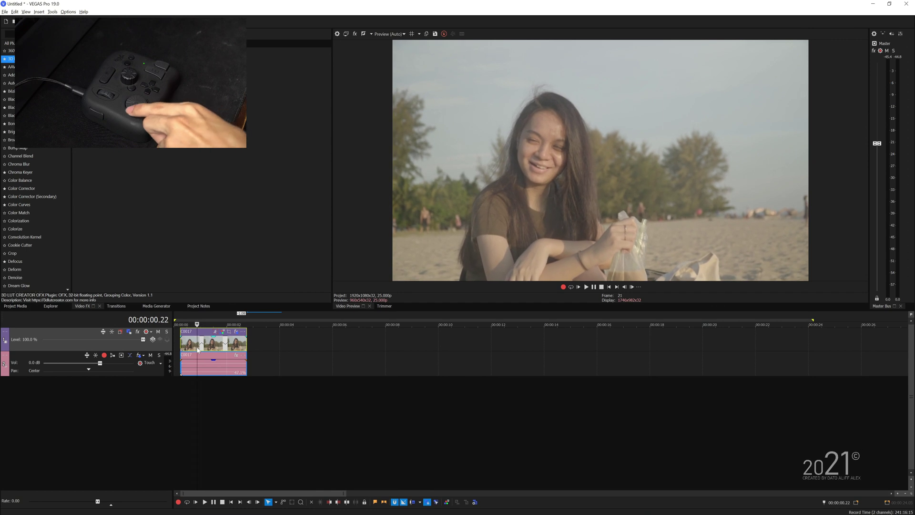
{"action": "key", "text": "alt+Right"}
{"action": "key", "text": "alt+Right"}
{"action": "key", "text": "alt+Right"}
{"action": "key", "text": "alt+Right"}
{"action": "key", "text": "alt+Right"}
{"action": "key", "text": "alt+Right"}
{"action": "key", "text": "alt+Right"}
{"action": "key", "text": "alt+Right"}
{"action": "key", "text": "alt+Right"}
{"action": "key", "text": "alt+Right"}
{"action": "key", "text": "alt+Right"}
{"action": "key", "text": "alt+Left"}
{"action": "key", "text": "alt+Left"}
{"action": "key", "text": "alt+Left"}
{"action": "key", "text": "alt+Left"}
{"action": "key", "text": "alt+Left"}
{"action": "key", "text": "alt+Left"}
{"action": "key", "text": "alt+Left"}
{"action": "key", "text": "alt+Left"}
{"action": "key", "text": "alt+Left"}
{"action": "key", "text": "alt+Left"}
{"action": "key", "text": "alt+Left"}
{"action": "key", "text": "alt+Left"}
{"action": "key", "text": "alt+Left"}
{"action": "key", "text": "alt+Left"}
{"action": "key", "text": "alt+Left"}
{"action": "key", "text": "alt+Left"}
{"action": "key", "text": "alt+Left"}
{"action": "key", "text": "alt+Left"}
{"action": "key", "text": "alt+Left"}
{"action": "key", "text": "alt+Left"}
{"action": "key", "text": "alt+Left"}
{"action": "key", "text": "alt+Left"}
{"action": "key", "text": "alt+Left"}
{"action": "key", "text": "alt+Left"}
{"action": "key", "text": "alt+Left"}
{"action": "key", "text": "alt+Left"}
{"action": "key", "text": "alt+Left"}
{"action": "key", "text": "alt+Left"}
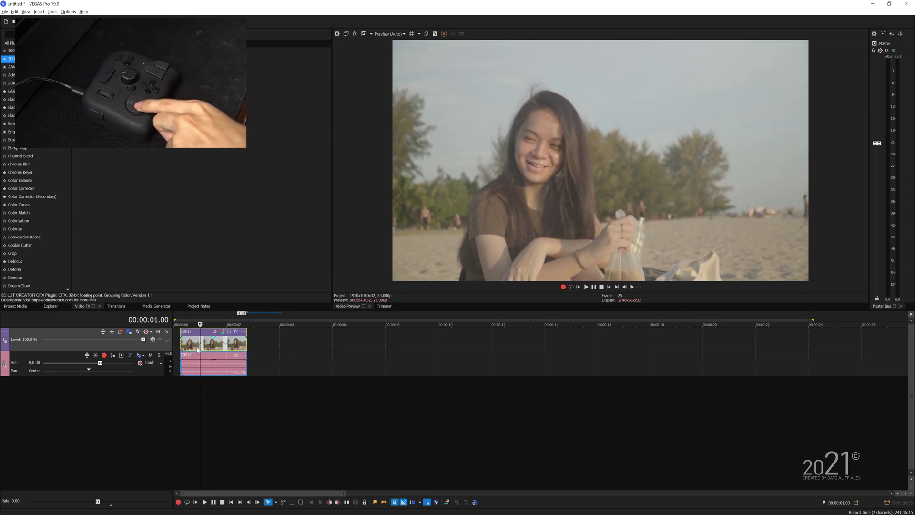
{"action": "key", "text": "alt+Right"}
{"action": "key", "text": "alt+Right"}
{"action": "key", "text": "alt+Right"}
{"action": "key", "text": "alt+Right"}
{"action": "key", "text": "alt+Right"}
{"action": "key", "text": "alt+Right"}
{"action": "key", "text": "alt+Right"}
{"action": "key", "text": "alt+Right"}
{"action": "key", "text": "alt+Right"}
{"action": "key", "text": "alt+Right"}
{"action": "key", "text": "alt+Right"}
{"action": "key", "text": "alt+Right"}
{"action": "key", "text": "alt+Right"}
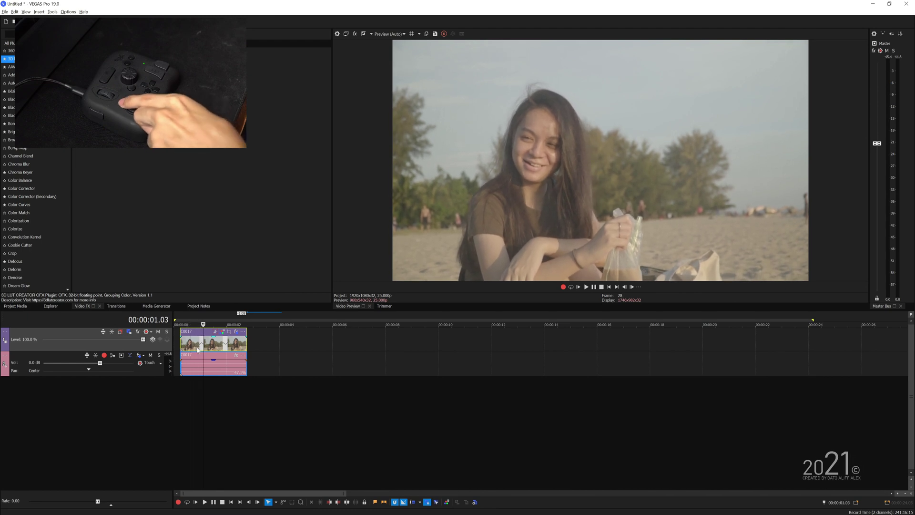
- Show the Color Grading panel for the clip and close it again
{"action": "key", "text": "alt+d"}
{"action": "key", "text": "c"}
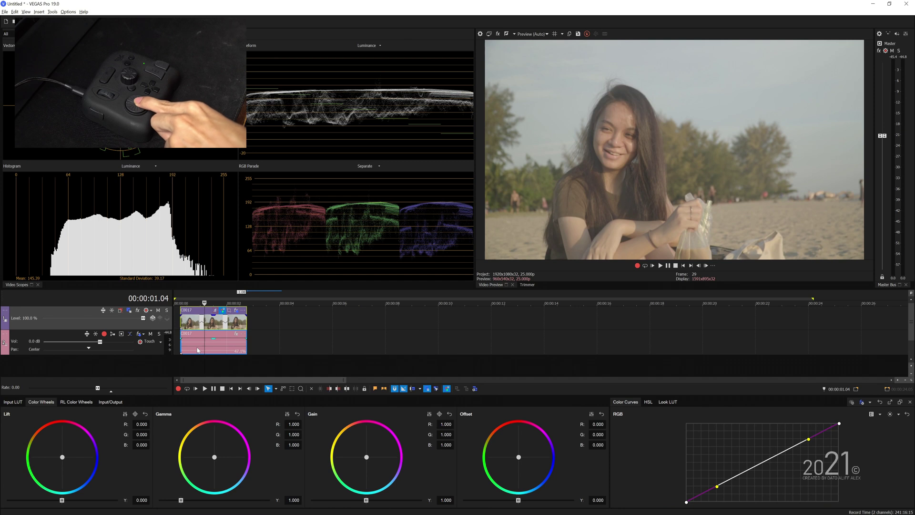
{"action": "key", "text": "alt+d"}
{"action": "key", "text": "c"}
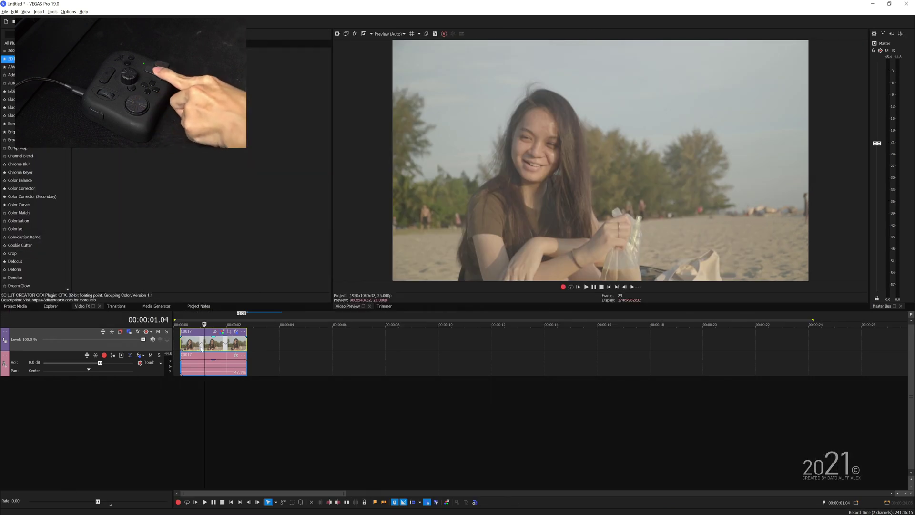
- Place two copies of the clip further along the same track, at about 3.6 and 7 seconds, and delete the original clip
{"action": "left_click_drag", "start_coordinate": [200, 344], "coordinate": [390, 344]}
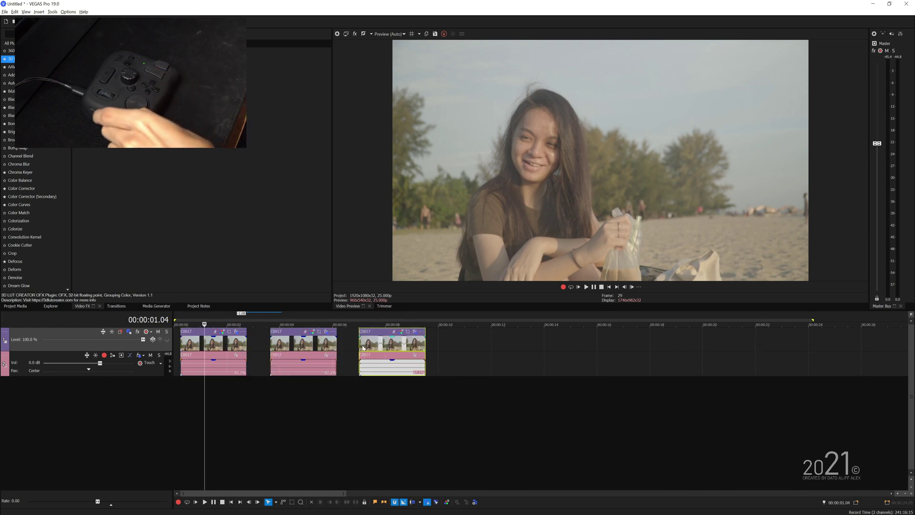
{"action": "left_click", "coordinate": [204, 342]}
{"action": "key", "text": "Delete"}
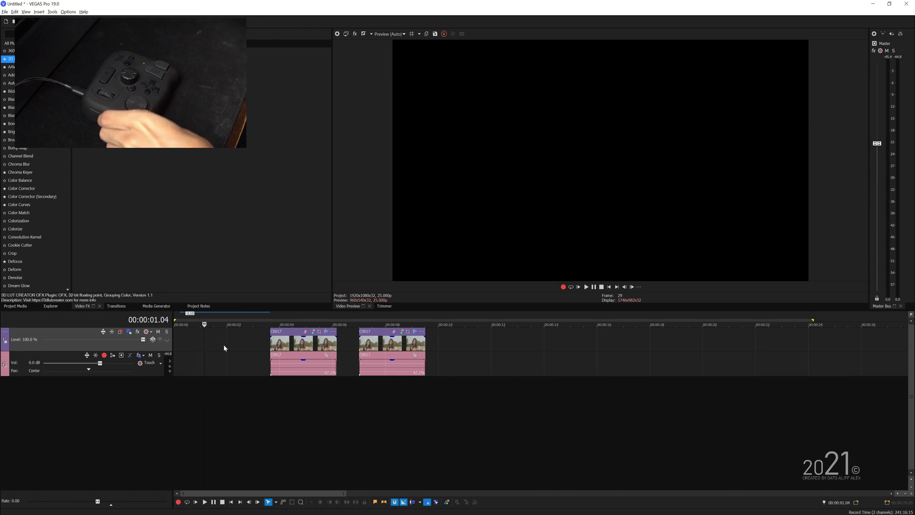
- Add a new video track above the existing one and paste the clip onto it at 00:00:01.04
{"action": "key", "text": "ctrl+shift+q"}
{"action": "key", "text": "d"}
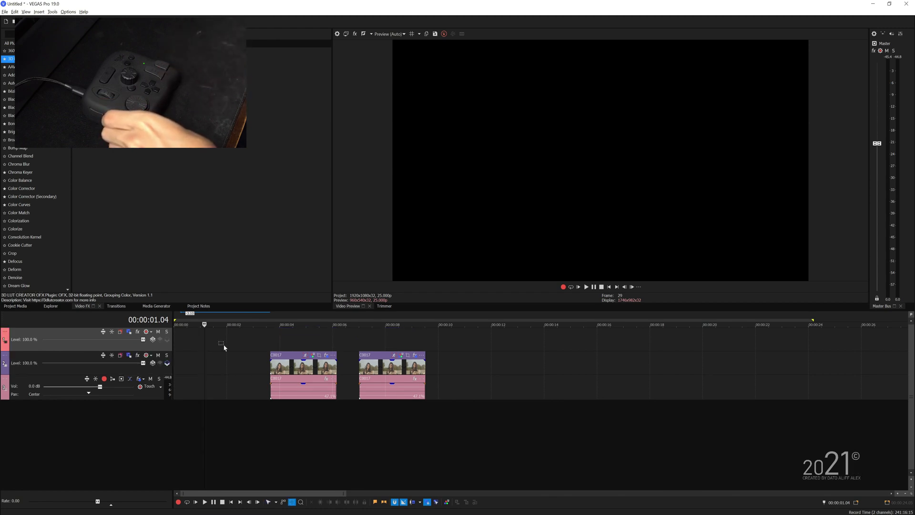
{"action": "key", "text": "ctrl+v"}
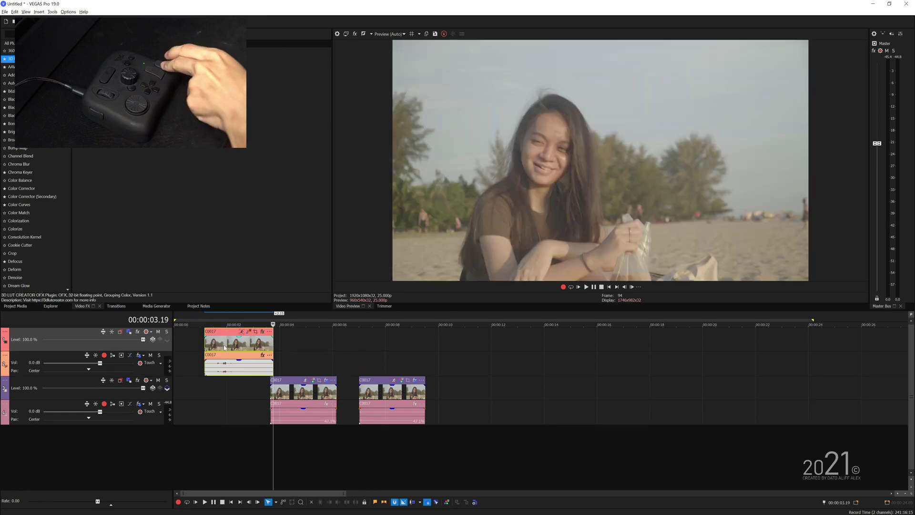
- Move the clip on the upper video track to the start of the timeline
{"action": "left_click_drag", "start_coordinate": [225, 348], "coordinate": [181, 346]}
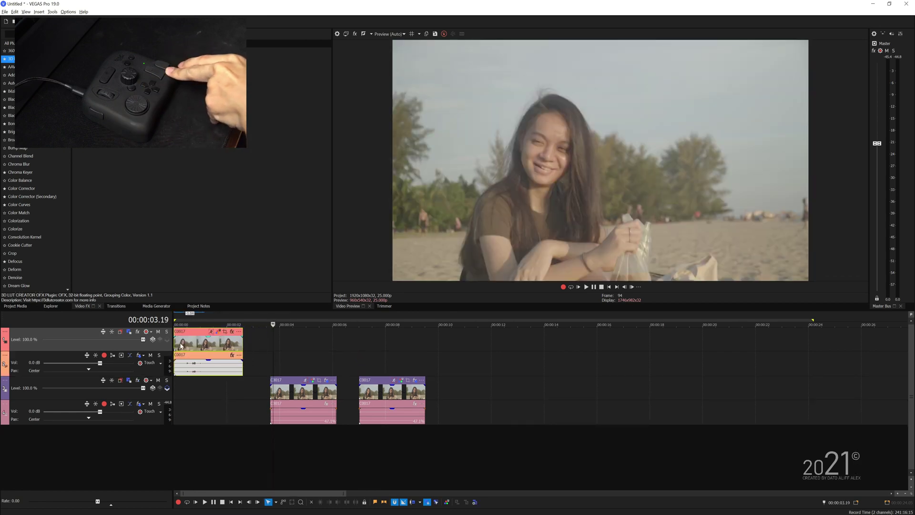
- Paste a copy of the clip onto the lower track at about 4.4 seconds and undo the paste
{"action": "key", "text": "d"}
{"action": "left_click", "coordinate": [289, 392]}
{"action": "key", "text": "ctrl+v"}
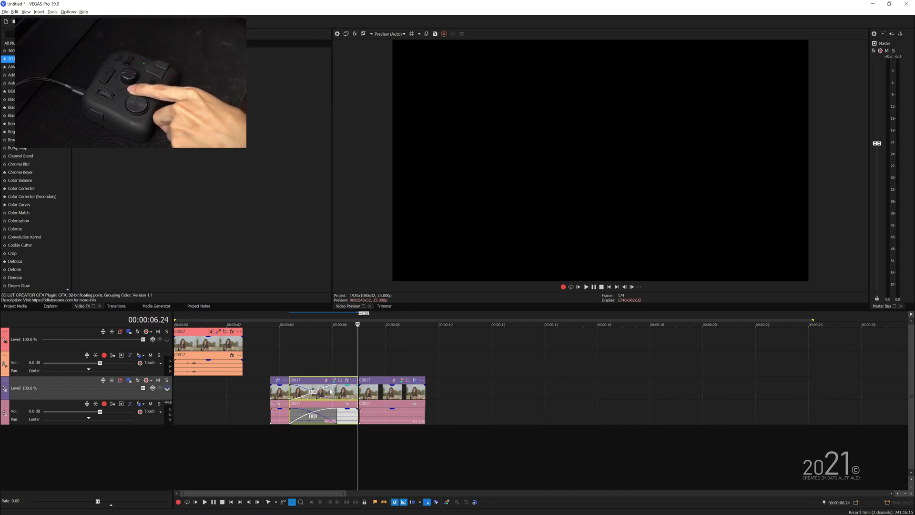
{"action": "key", "text": "ctrl+z"}
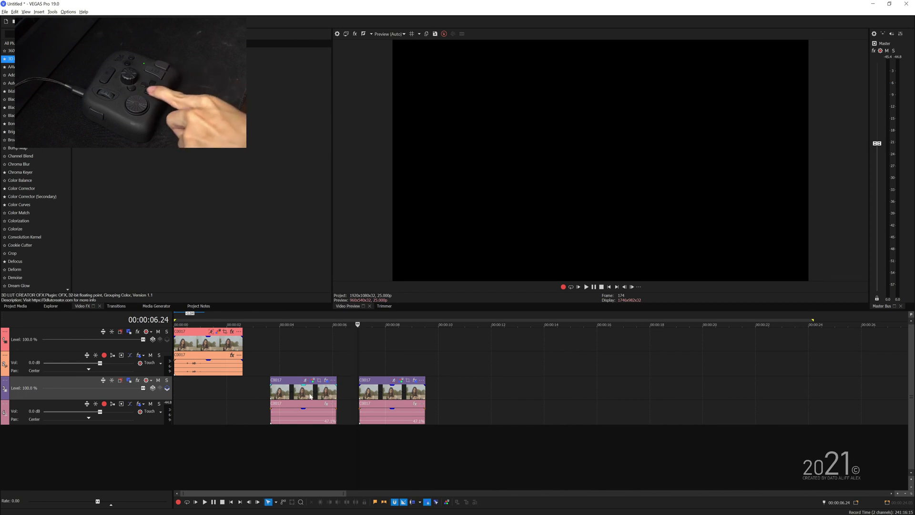
- Split the first clip on the lower track at 00:00:05.03 and select its first part
{"action": "left_click", "coordinate": [310, 396]}
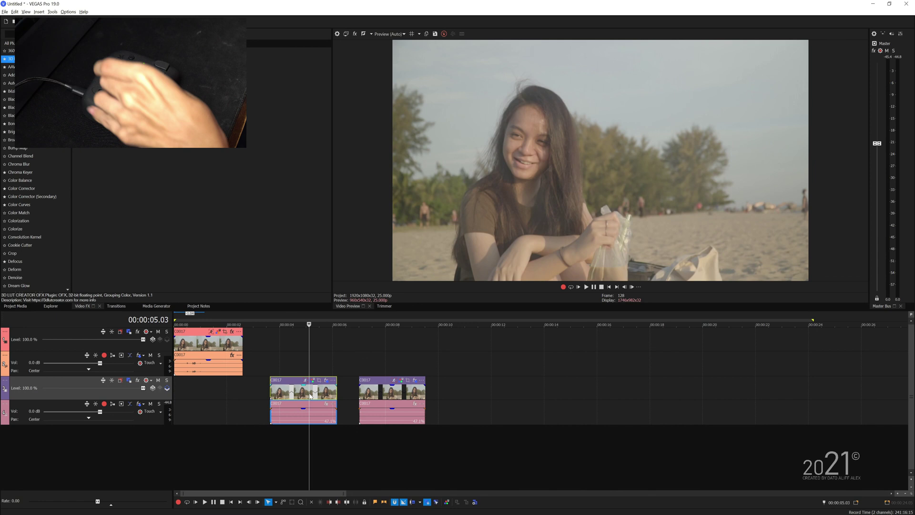
{"action": "key", "text": "s"}
{"action": "left_click", "coordinate": [301, 394]}
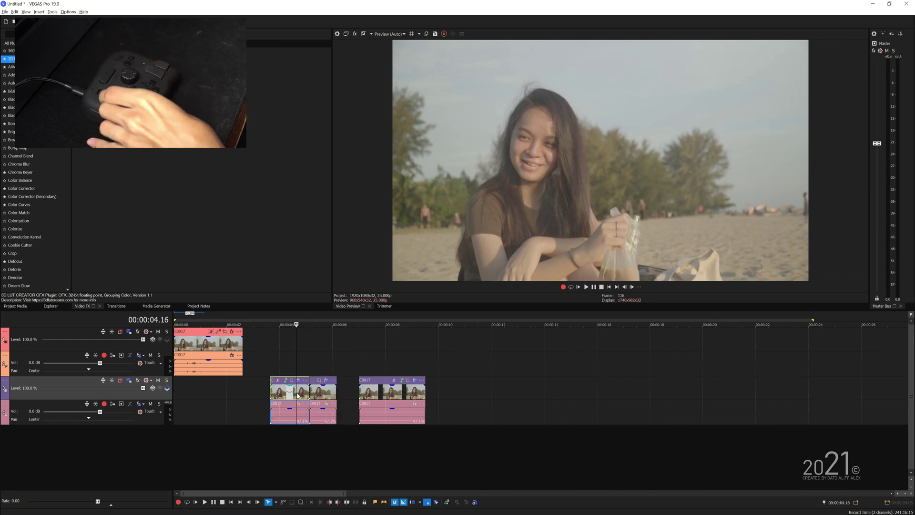
- Add three empty video tracks above the existing tracks
{"action": "scroll", "coordinate": [296, 396], "scroll_direction": "up", "scroll_amount": 4}
{"action": "scroll", "coordinate": [468, 381], "scroll_direction": "right", "scroll_amount": 6}
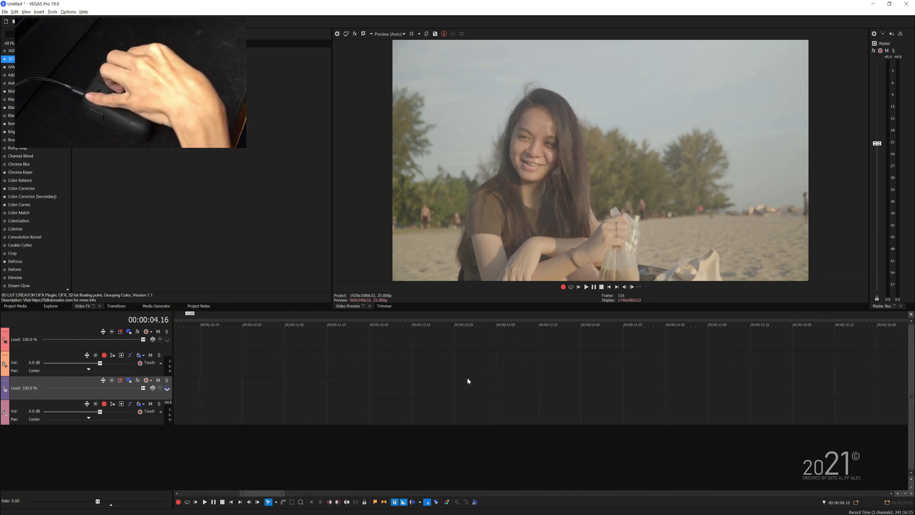
{"action": "scroll", "coordinate": [468, 381], "scroll_direction": "left", "scroll_amount": 7}
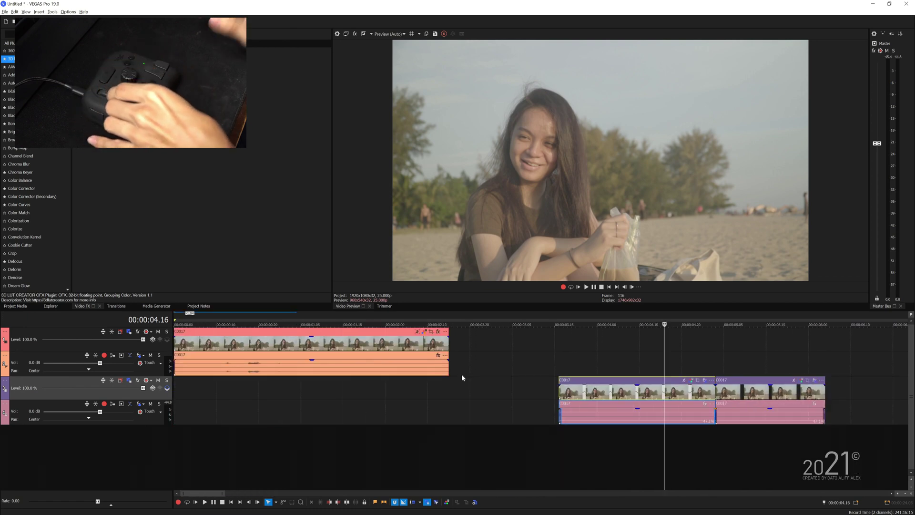
{"action": "key", "text": "ctrl+shift+q"}
{"action": "key", "text": "ctrl+shift+q"}
{"action": "key", "text": "ctrl+shift+q"}
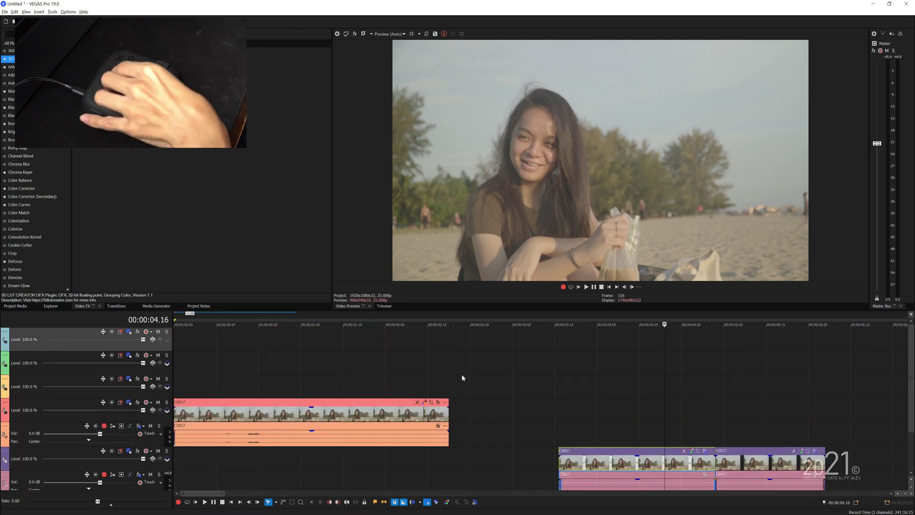
{"action": "scroll", "coordinate": [462, 376], "scroll_direction": "down", "scroll_amount": 2}
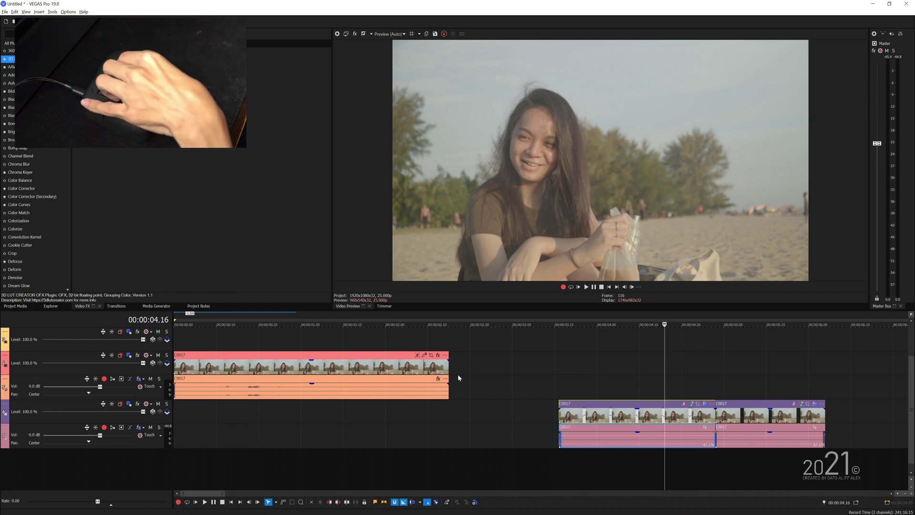
{"action": "scroll", "coordinate": [457, 377], "scroll_direction": "right", "scroll_amount": 3}
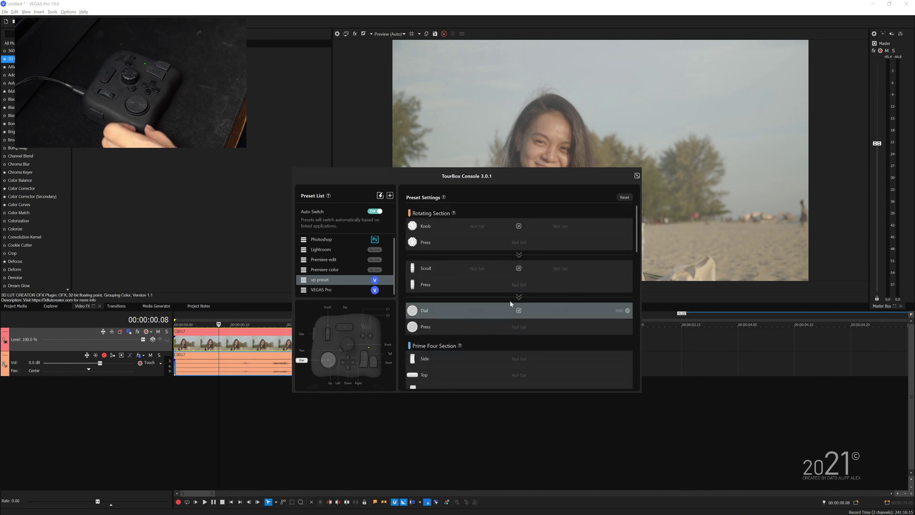
- Assign the built-in MouseScroll function to turning the TourBox Knob
{"action": "left_click", "coordinate": [515, 227]}
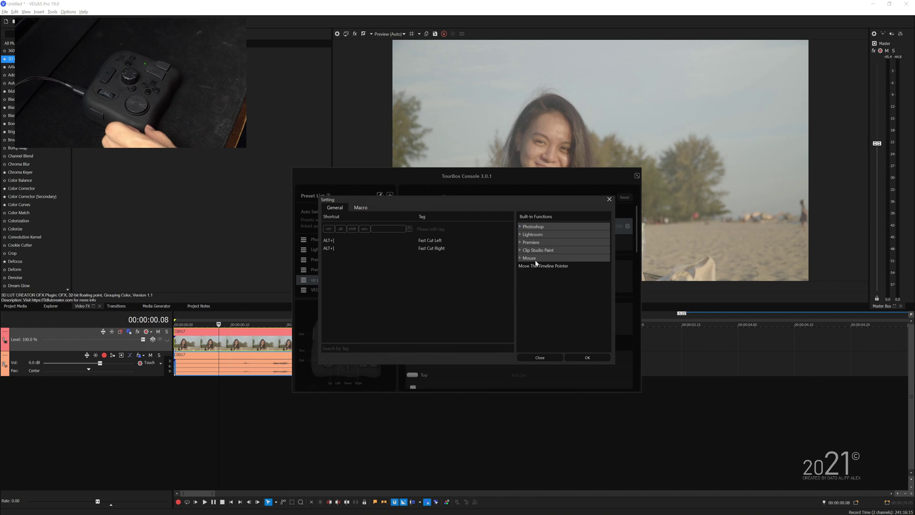
{"action": "left_click", "coordinate": [521, 258]}
{"action": "left_click", "coordinate": [550, 312]}
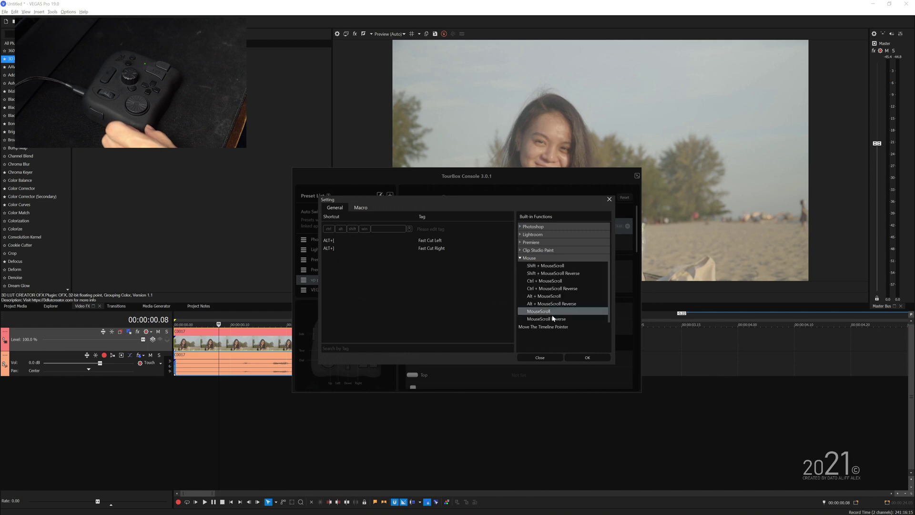
{"action": "left_click", "coordinate": [583, 358]}
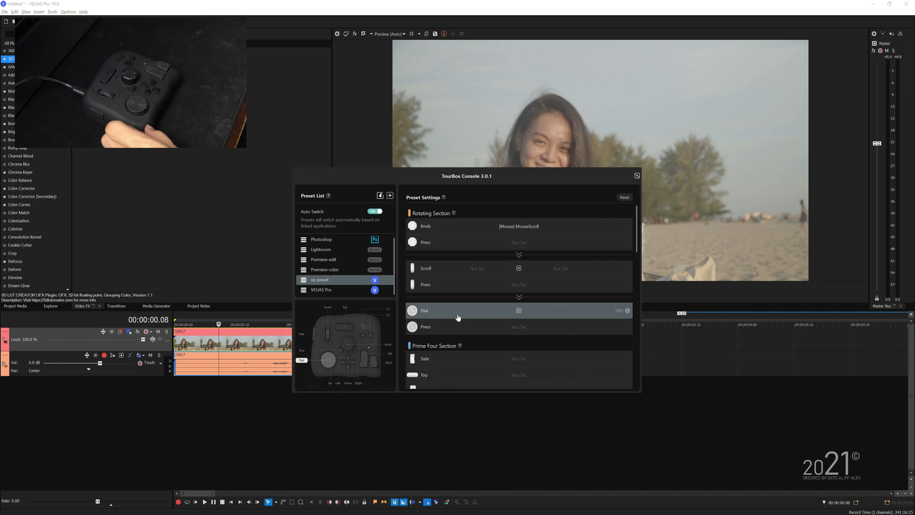
- Return to VEGAS Pro and test the Knob assignment by zooming the timeline around the clip in and out repeatedly
{"action": "left_click", "coordinate": [270, 347]}
{"action": "scroll", "coordinate": [269, 346], "scroll_direction": "down", "scroll_amount": 5}
{"action": "scroll", "coordinate": [270, 347], "scroll_direction": "up", "scroll_amount": 5}
{"action": "scroll", "coordinate": [270, 347], "scroll_direction": "down", "scroll_amount": 5}
{"action": "scroll", "coordinate": [270, 347], "scroll_direction": "up", "scroll_amount": 6}
{"action": "scroll", "coordinate": [270, 346], "scroll_direction": "down", "scroll_amount": 5}
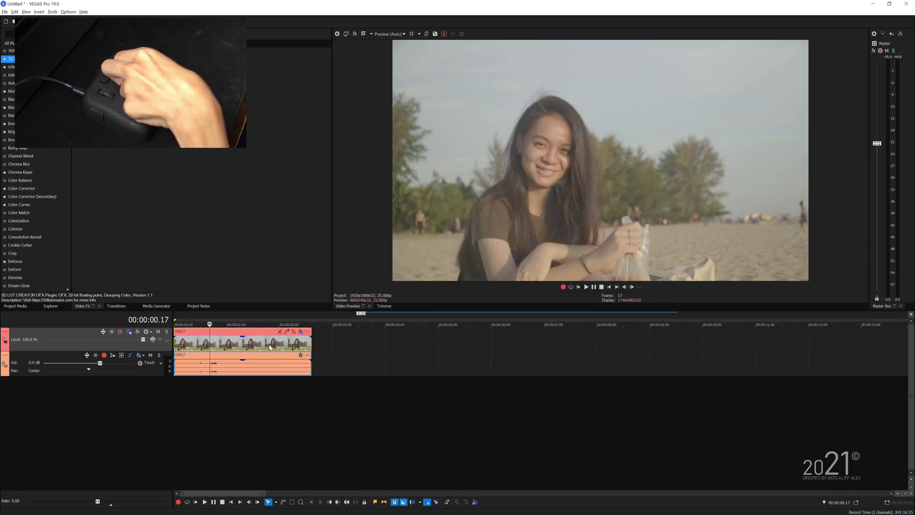
{"action": "scroll", "coordinate": [269, 347], "scroll_direction": "up", "scroll_amount": 4}
{"action": "scroll", "coordinate": [269, 346], "scroll_direction": "down", "scroll_amount": 2}
{"action": "scroll", "coordinate": [269, 348], "scroll_direction": "up", "scroll_amount": 1}
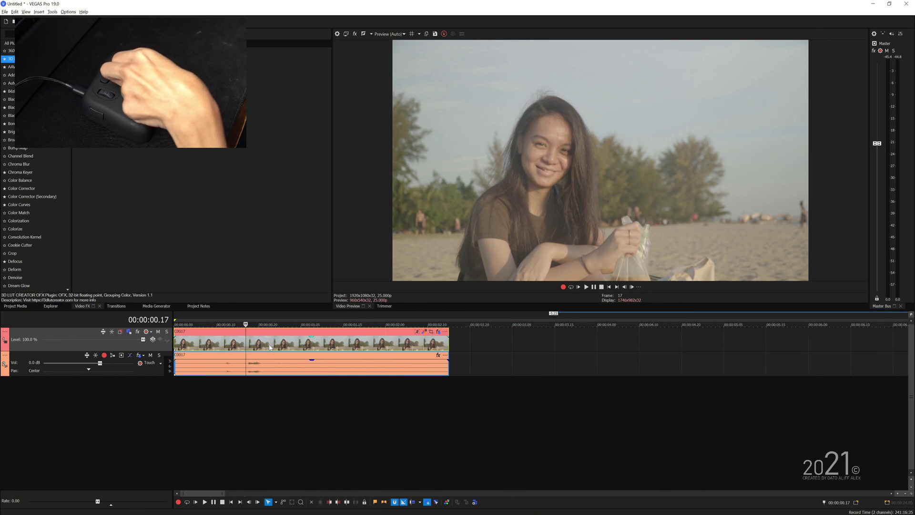
- Switch to TourBox Console and look through the preset's Prime Four and Kit Section assignments, including the four directional buttons
{"action": "key", "text": "alt+Tab"}
{"action": "scroll", "coordinate": [506, 329], "scroll_direction": "down", "scroll_amount": 2}
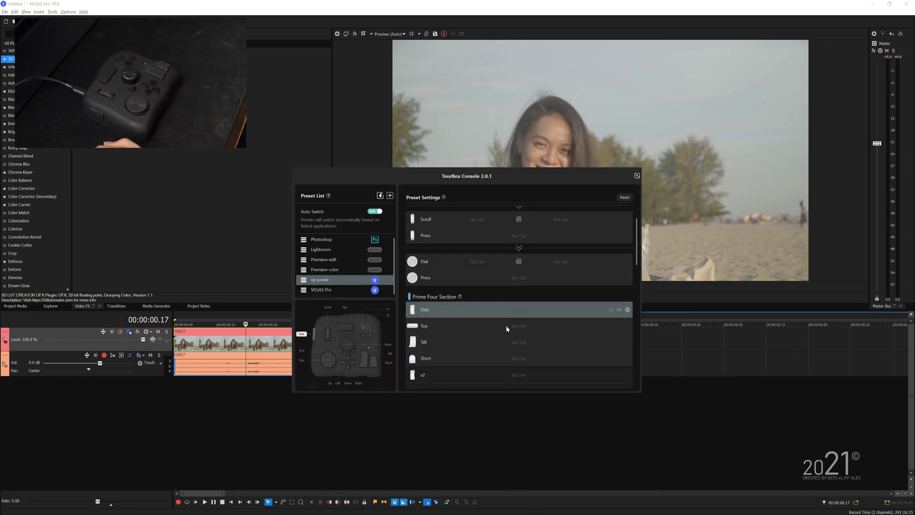
{"action": "scroll", "coordinate": [506, 329], "scroll_direction": "down", "scroll_amount": 6}
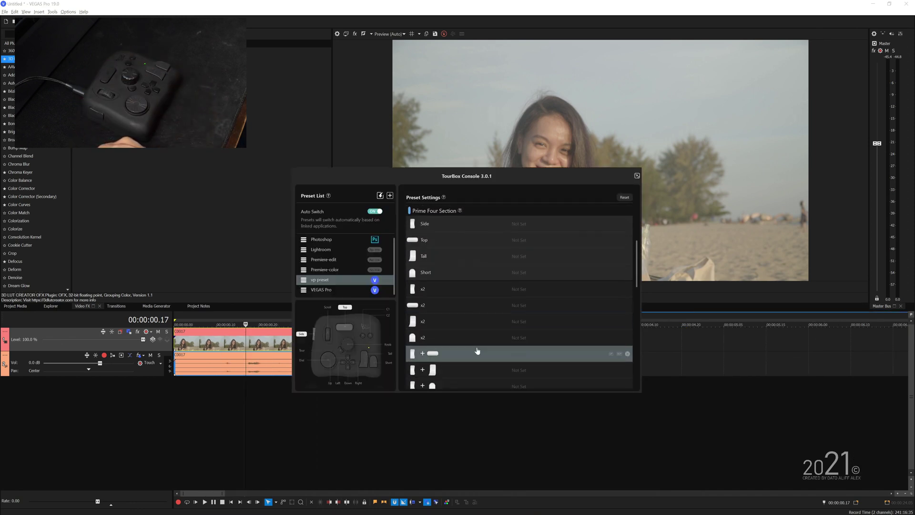
{"action": "scroll", "coordinate": [478, 341], "scroll_direction": "down", "scroll_amount": 3}
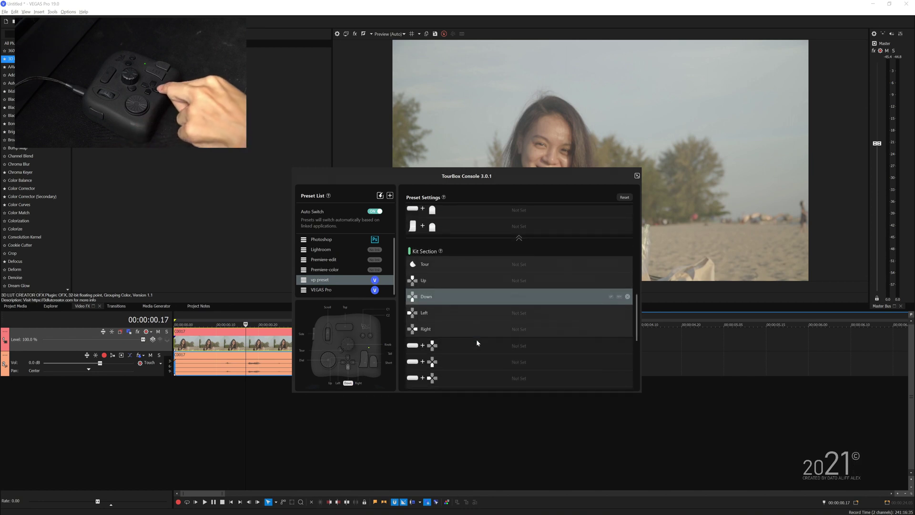
{"action": "key", "text": "Left"}
{"action": "key", "text": "Up"}
{"action": "key", "text": "Right"}
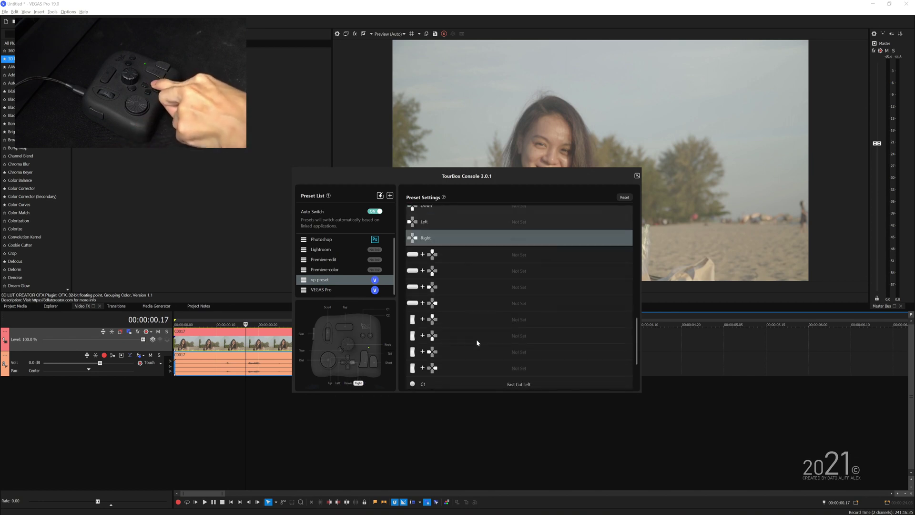
{"action": "key", "text": "Down"}
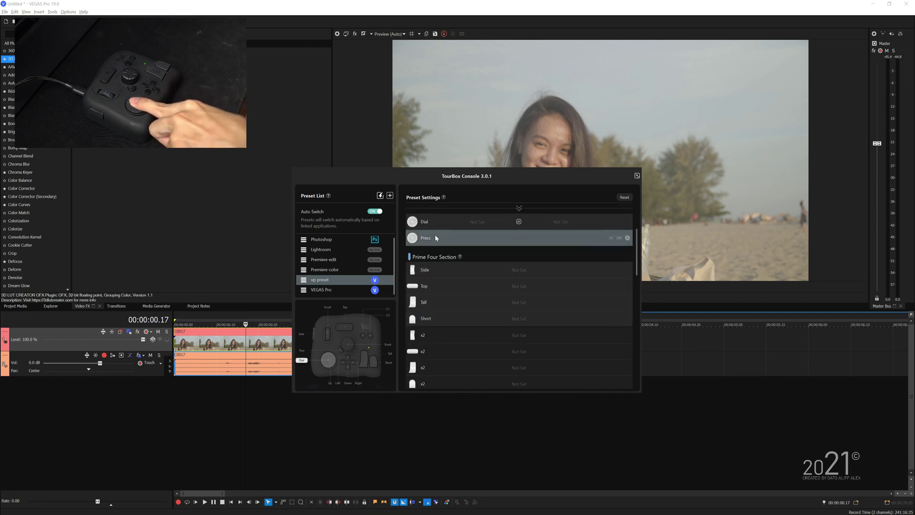
- Assign the shortcut Alt+G to the Dial's Press action
{"action": "left_click", "coordinate": [513, 243]}
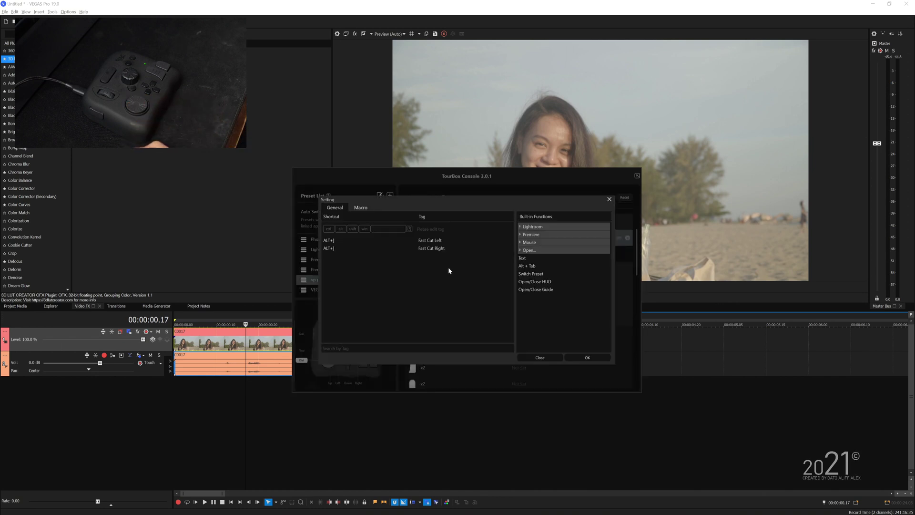
{"action": "key", "text": "alt"}
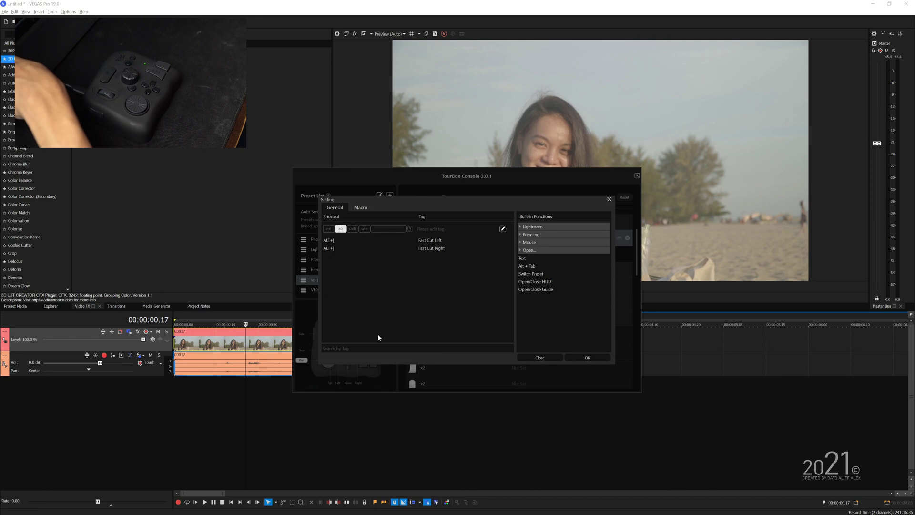
{"action": "key", "text": "alt+g"}
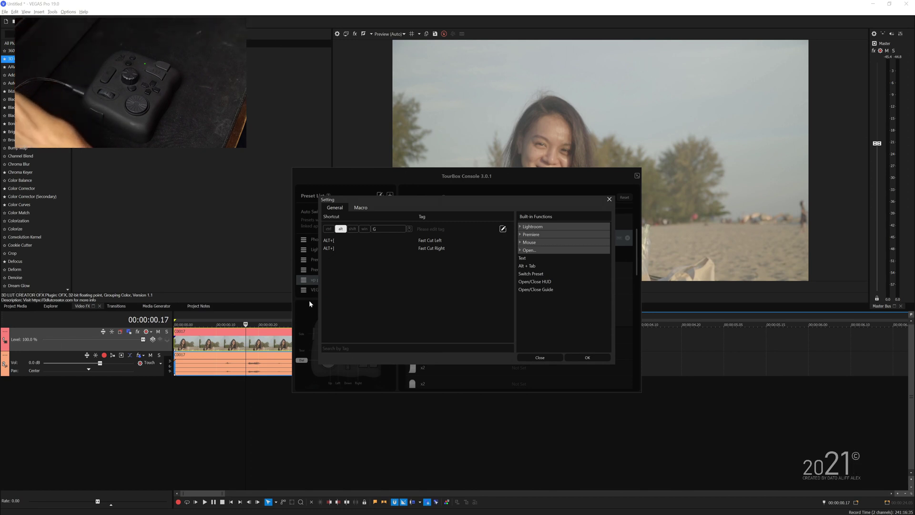
{"action": "left_click", "coordinate": [591, 359]}
- Return to VEGAS Pro, place the playhead at 00:00:00.24 in the clip and show the Color Grading panel
{"action": "left_click", "coordinate": [339, 419]}
{"action": "left_click", "coordinate": [275, 342]}
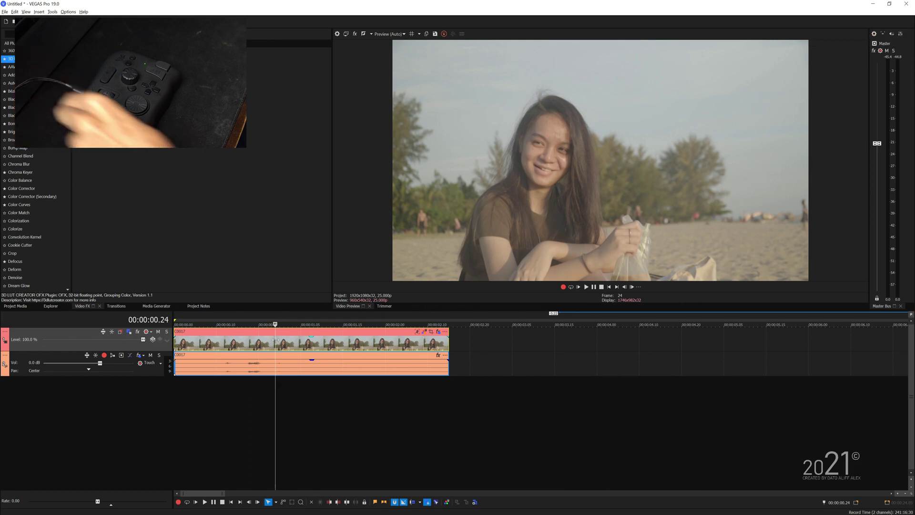
{"action": "key", "text": "alt+g"}
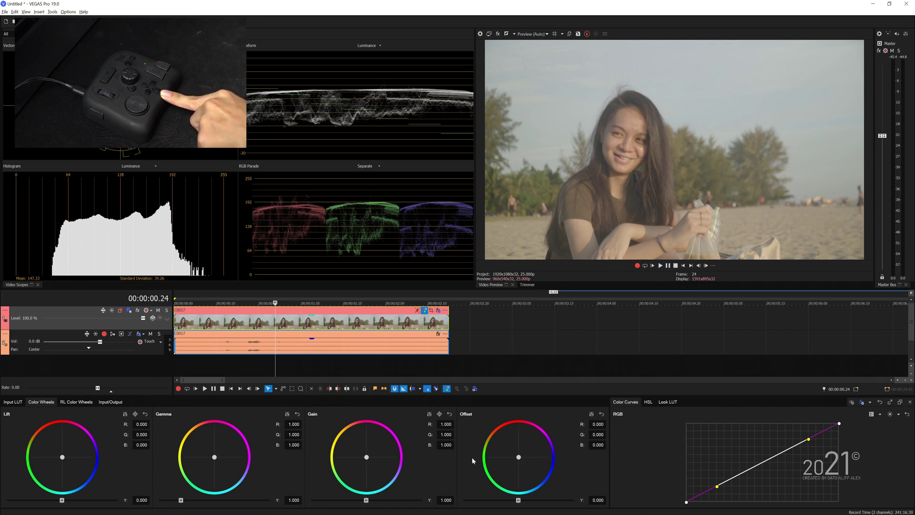
- Raise the Lift wheel's Y value to 0.010
{"action": "key", "text": "Up"}
{"action": "key", "text": "Up"}
{"action": "key", "text": "Up"}
{"action": "key", "text": "Up"}
{"action": "key", "text": "Up"}
{"action": "key", "text": "Up"}
{"action": "key", "text": "Up"}
{"action": "key", "text": "Up"}
{"action": "key", "text": "Up"}
{"action": "key", "text": "Up"}
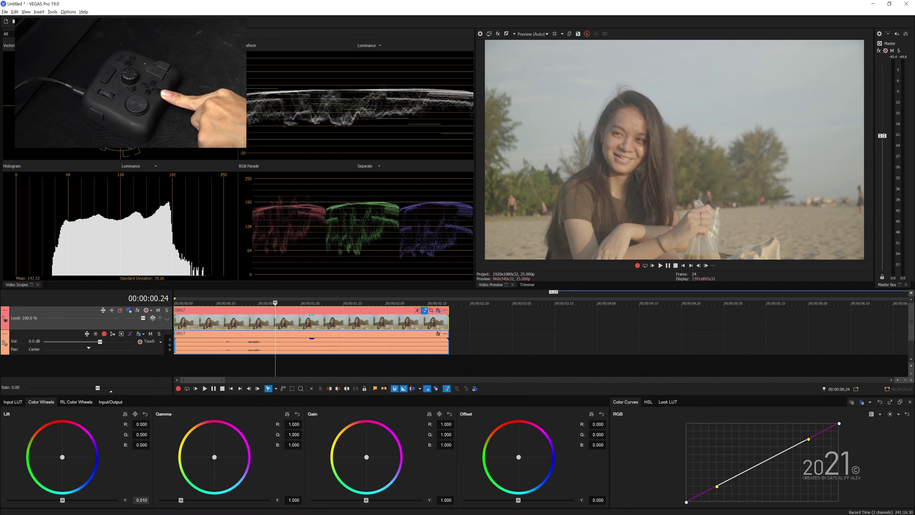
- Try Y values of -0.040 for Lift, 0.940 for Gamma and 0.930 for Gain, and reset the color grading
{"action": "left_click_drag", "start_coordinate": [135, 500], "coordinate": [135, 511]}
{"action": "left_click_drag", "start_coordinate": [290, 500], "coordinate": [290, 510]}
{"action": "left_click_drag", "start_coordinate": [443, 500], "coordinate": [443, 511]}
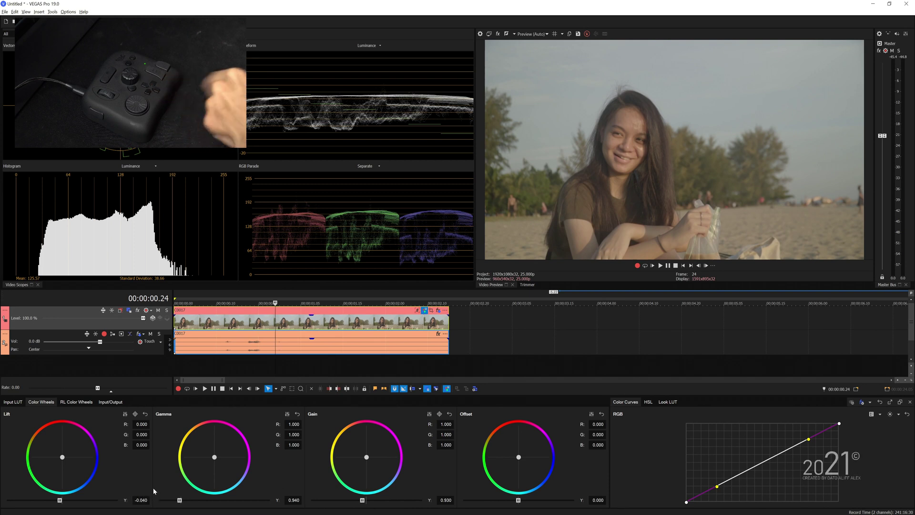
{"action": "left_click", "coordinate": [889, 402]}
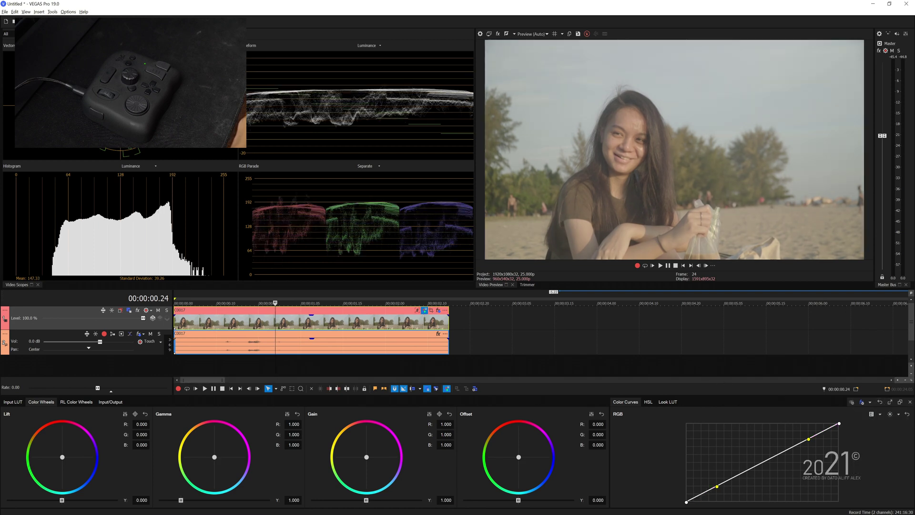
- Switch to TourBox Console and create a macro named Lift from the settings of the Kit Section's Down button
{"action": "key", "text": "alt+Tab"}
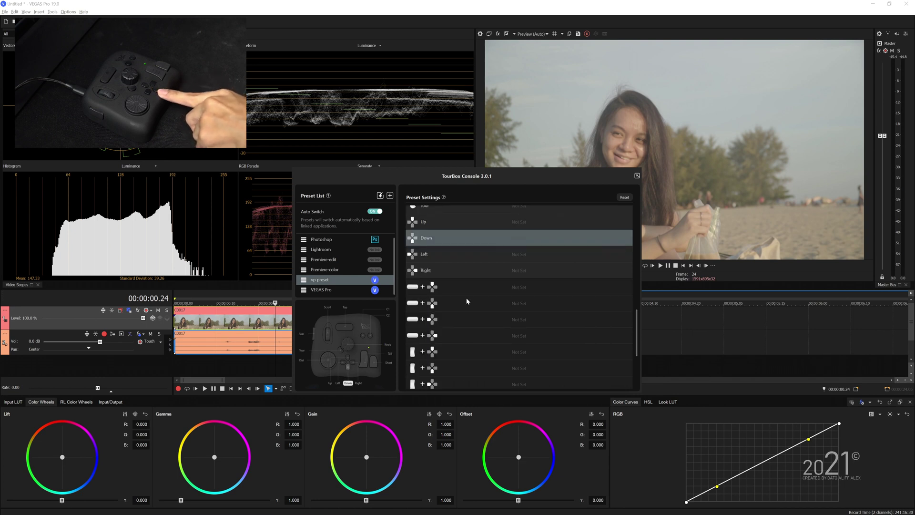
{"action": "left_click", "coordinate": [520, 241]}
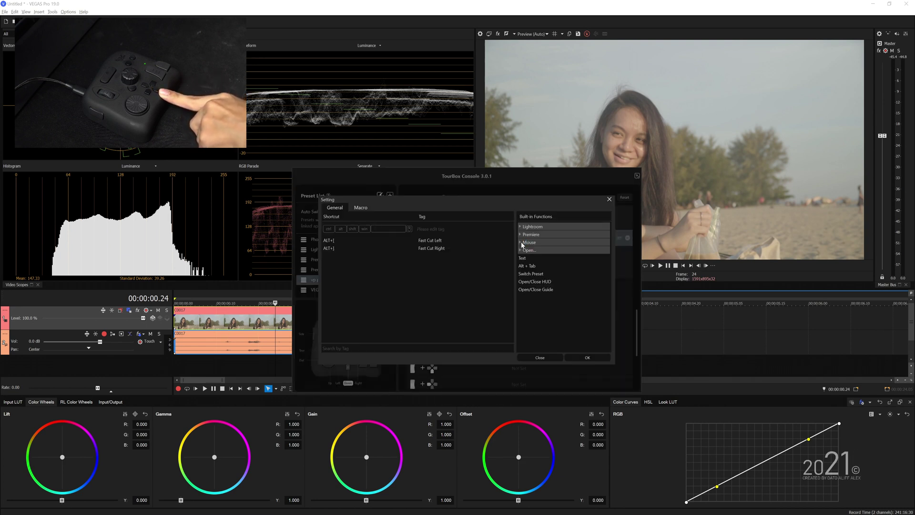
{"action": "left_click", "coordinate": [363, 209]}
{"action": "left_click", "coordinate": [406, 221]}
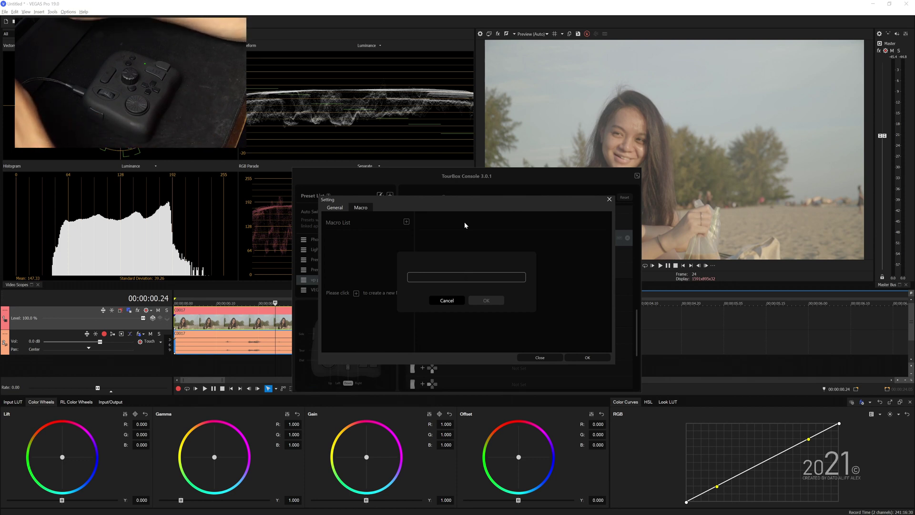
{"action": "type", "text": "Lift"}
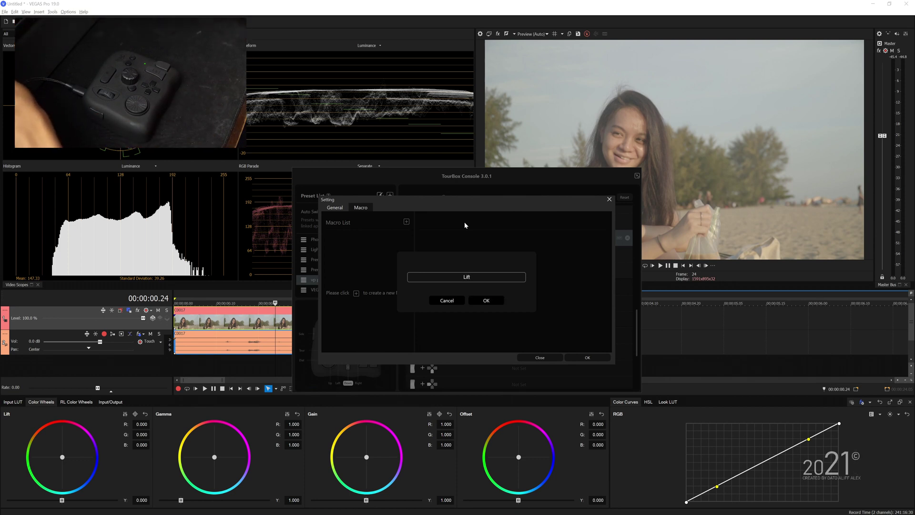
{"action": "left_click", "coordinate": [499, 301]}
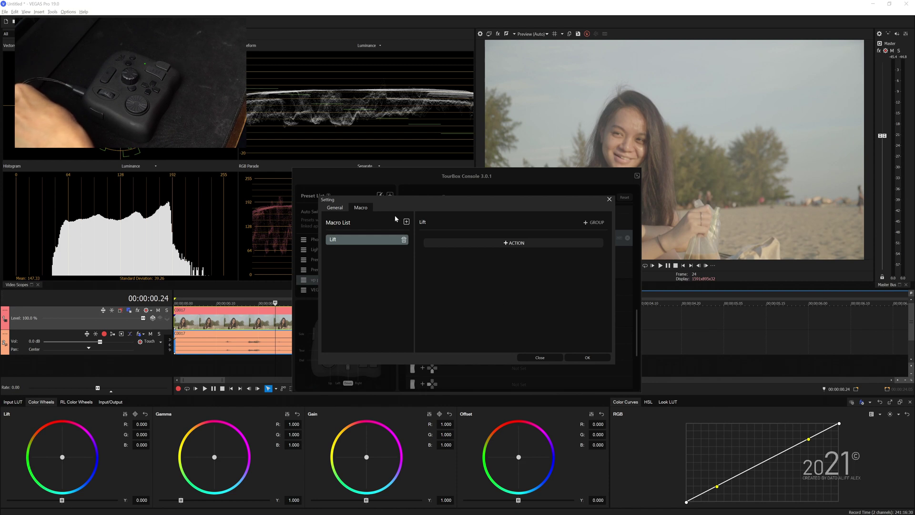
- Examine the Delay, Mouse Action, Text and Open action types available for the Lift macro, including the Open File, Folder and Link options
{"action": "left_click", "coordinate": [497, 244]}
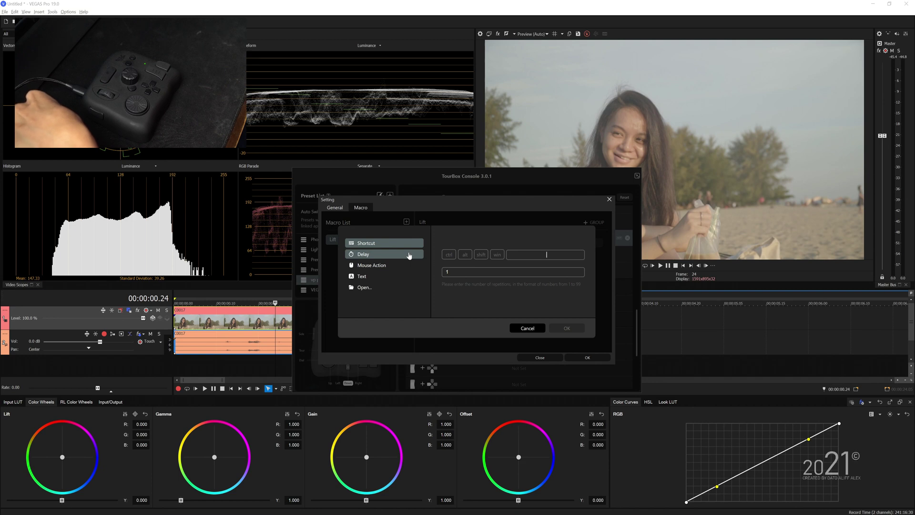
{"action": "left_click", "coordinate": [366, 254]}
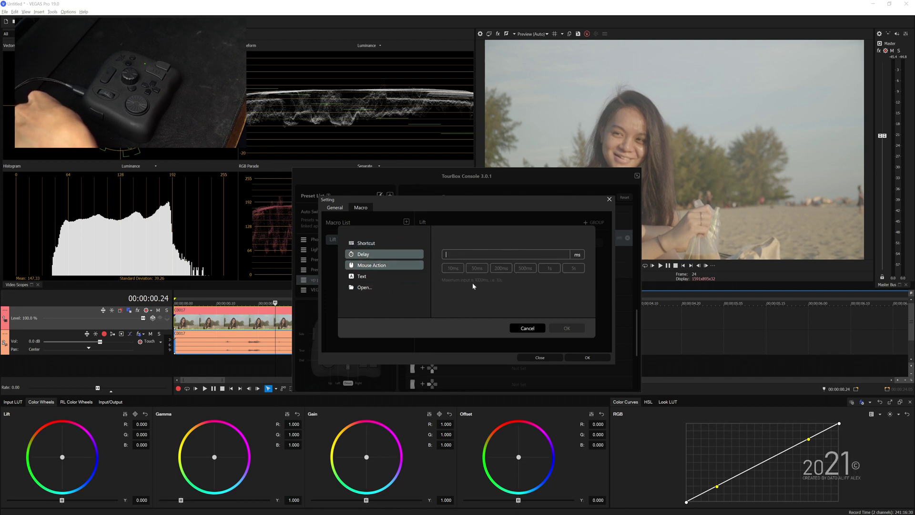
{"action": "left_click", "coordinate": [381, 266]}
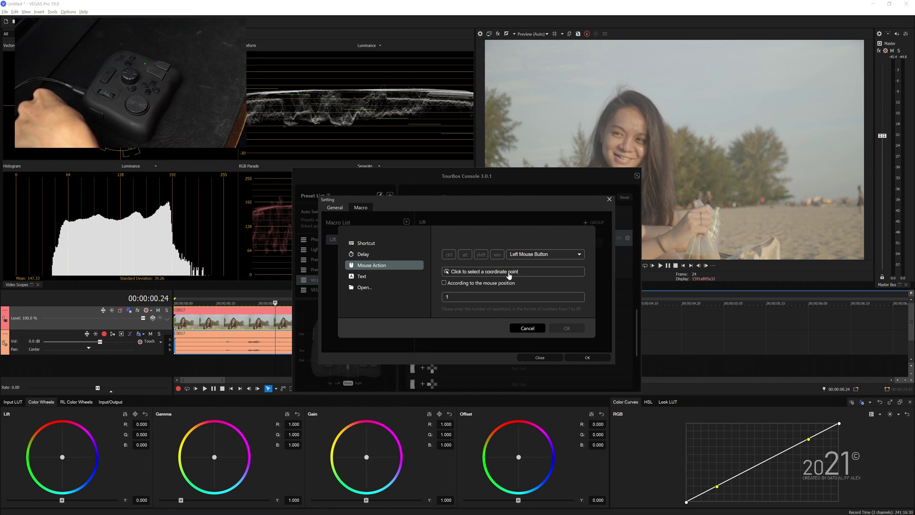
{"action": "left_click", "coordinate": [376, 279]}
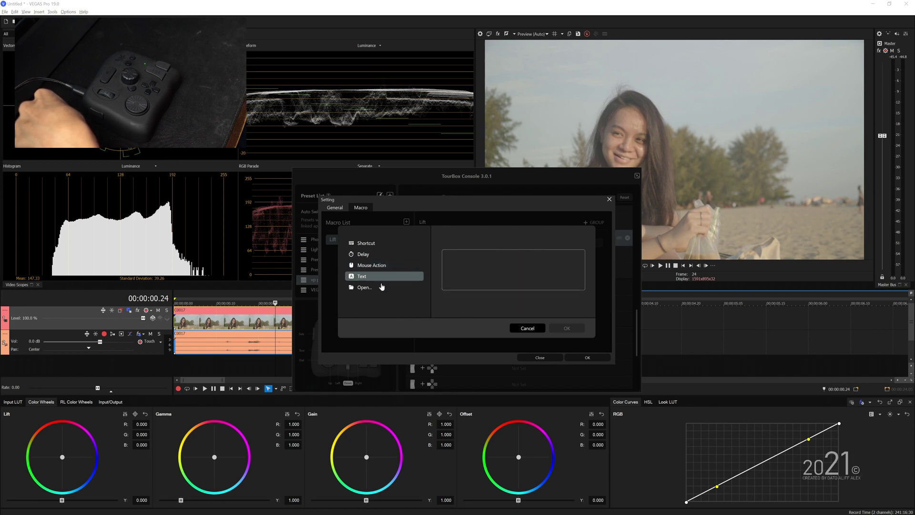
{"action": "left_click", "coordinate": [382, 287]}
{"action": "left_click", "coordinate": [515, 257]}
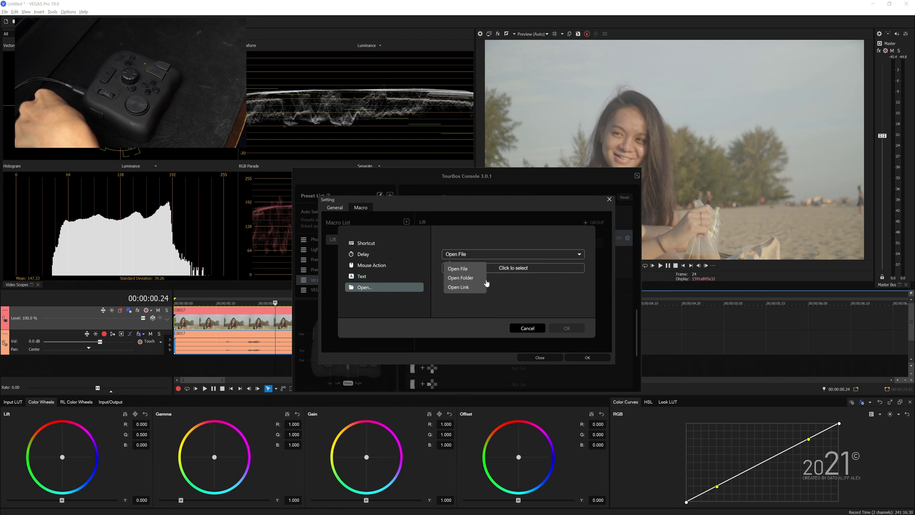
{"action": "left_click", "coordinate": [529, 298]}
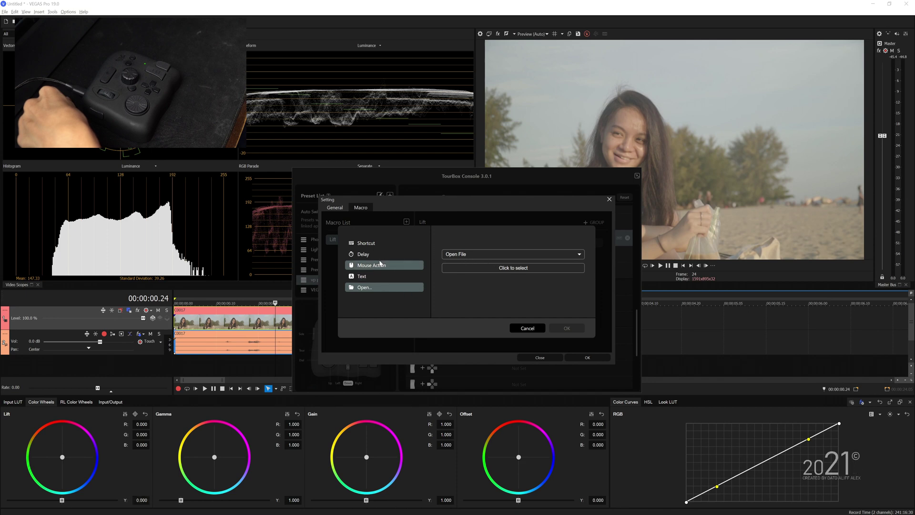
- Give the Lift macro a Left Mouse Button action at the Lift wheel's Y field (624,2033) and assign it to the Down button
{"action": "left_click", "coordinate": [393, 269]}
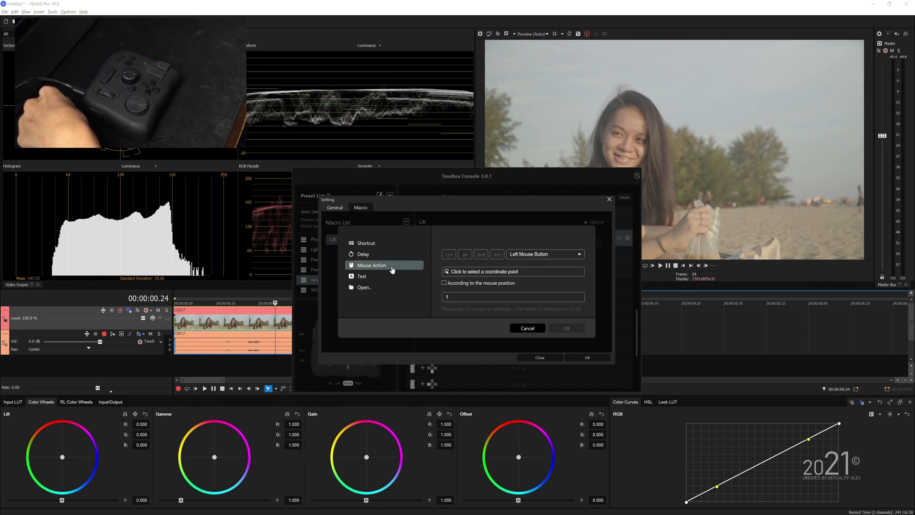
{"action": "left_click", "coordinate": [490, 272]}
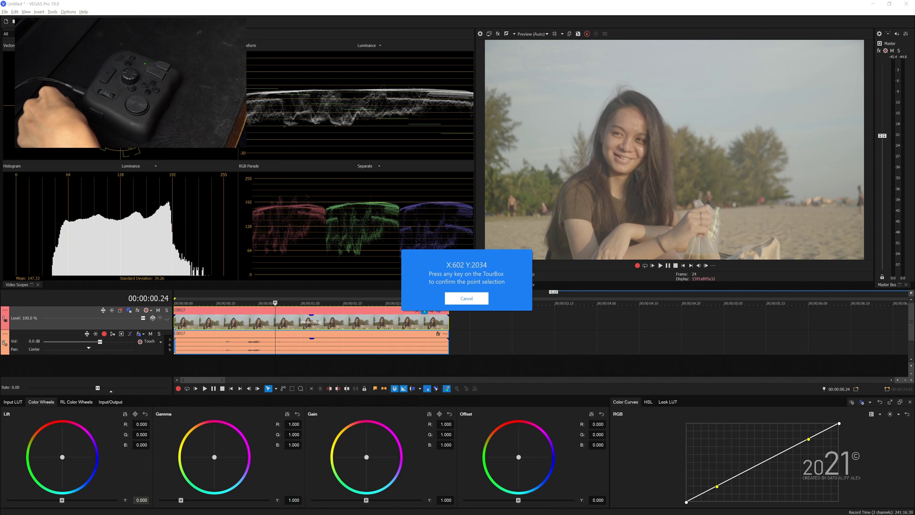
{"action": "key", "text": "Return"}
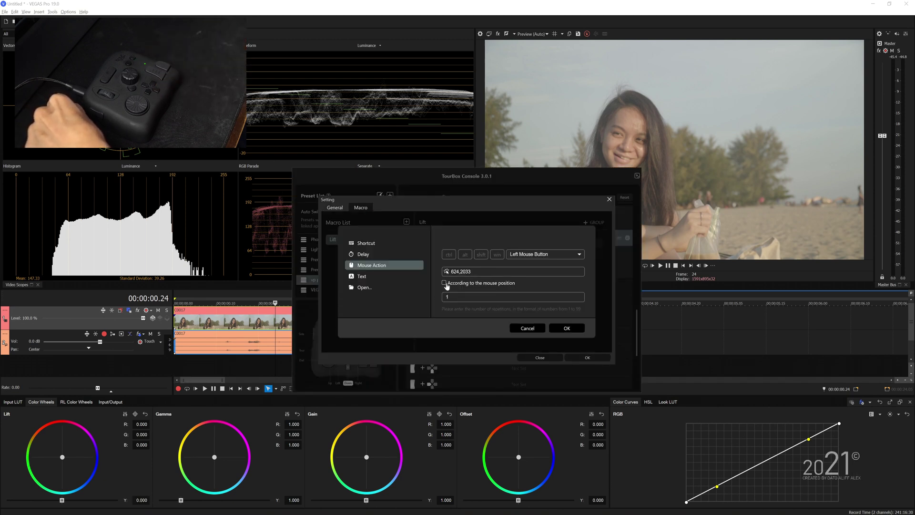
{"action": "left_click", "coordinate": [567, 328]}
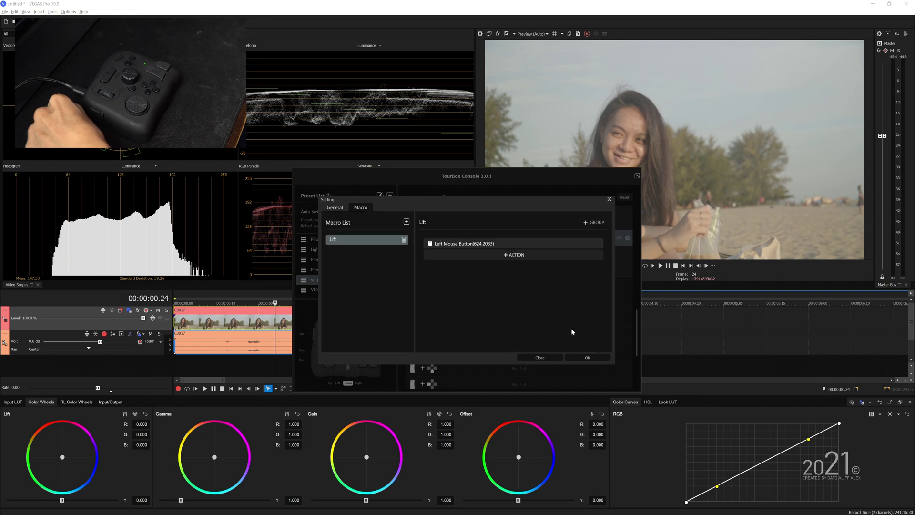
{"action": "left_click", "coordinate": [579, 360]}
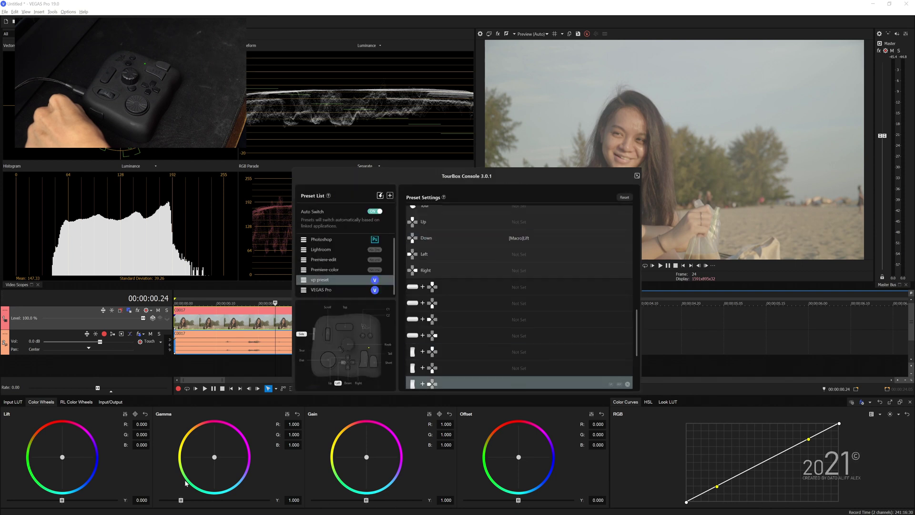
- Return to VEGAS Pro, focus the Lift wheel's Y value and vary it up and down, ending at -0.160
{"action": "left_click", "coordinate": [167, 468]}
{"action": "left_click", "coordinate": [149, 499]}
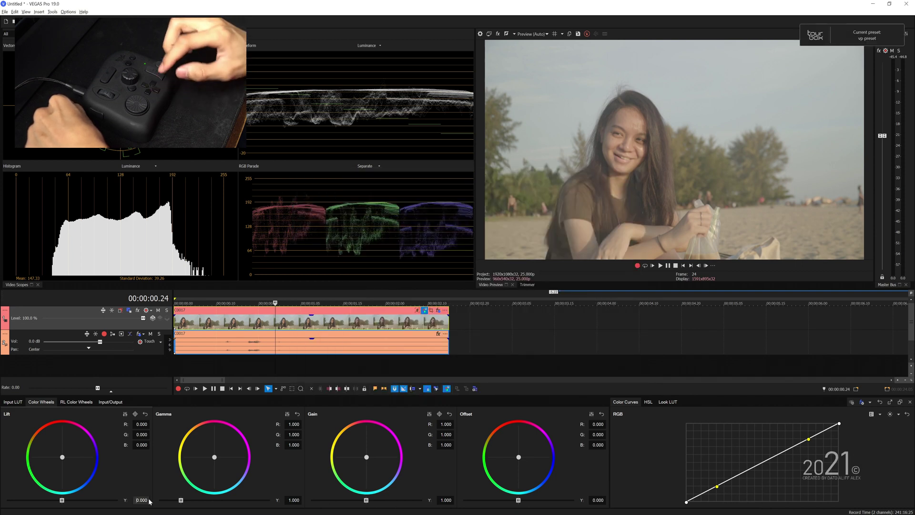
{"action": "scroll", "coordinate": [148, 502], "scroll_direction": "down", "scroll_amount": 5}
{"action": "scroll", "coordinate": [148, 502], "scroll_direction": "up", "scroll_amount": 10}
{"action": "scroll", "coordinate": [149, 502], "scroll_direction": "down", "scroll_amount": 10}
{"action": "scroll", "coordinate": [149, 502], "scroll_direction": "up", "scroll_amount": 5}
{"action": "scroll", "coordinate": [148, 501], "scroll_direction": "up", "scroll_amount": 2}
{"action": "scroll", "coordinate": [149, 502], "scroll_direction": "down", "scroll_amount": 8}
{"action": "scroll", "coordinate": [149, 502], "scroll_direction": "up", "scroll_amount": 8}
{"action": "scroll", "coordinate": [149, 502], "scroll_direction": "down", "scroll_amount": 8}
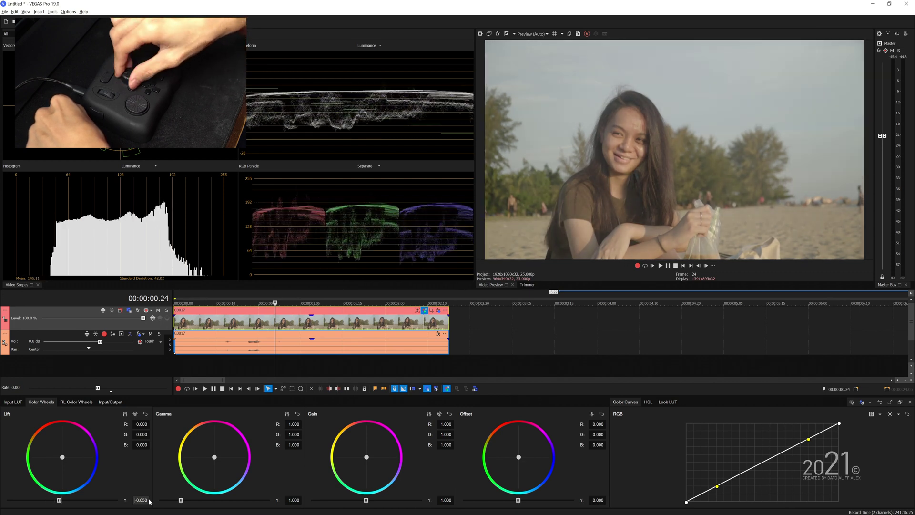
{"action": "scroll", "coordinate": [150, 501], "scroll_direction": "down", "scroll_amount": 1}
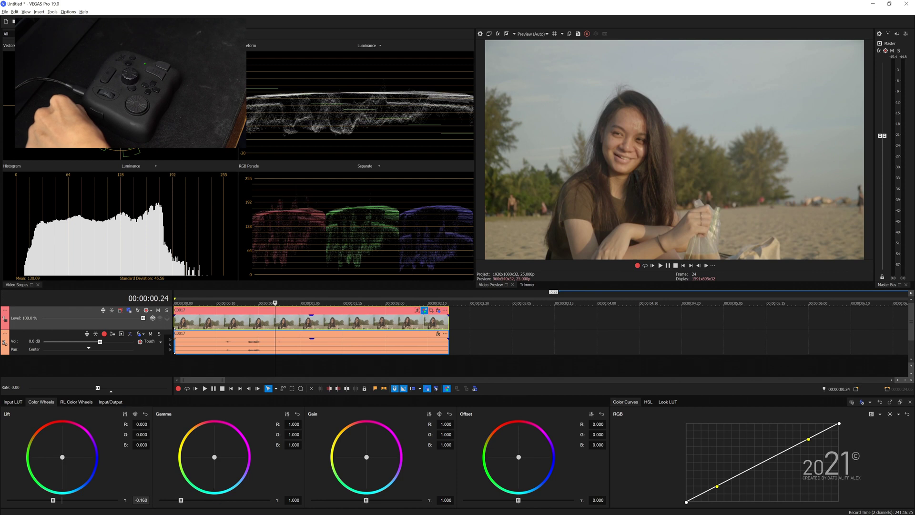
- In TourBox Console, assign the Left button a macro named gamma with a Left Mouse Button action at Gamma's Y field (1241,2034)
{"action": "key", "text": "alt+Tab"}
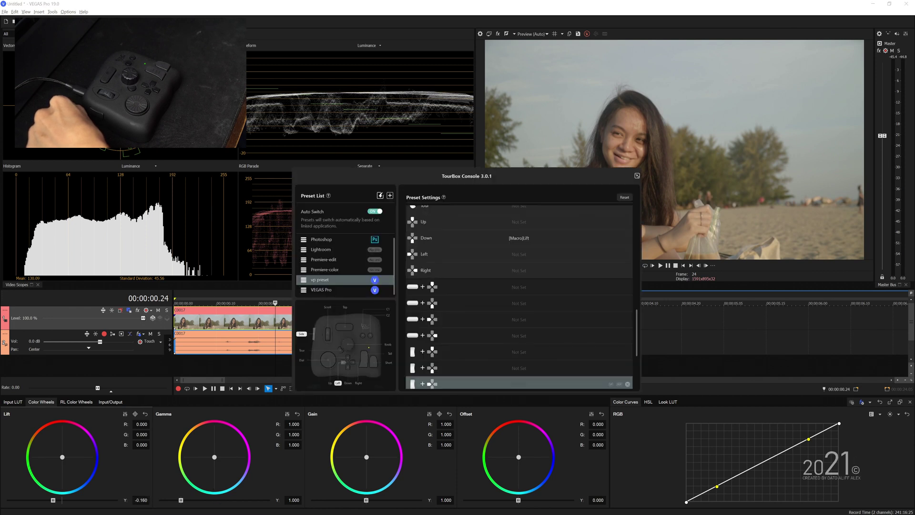
{"action": "scroll", "coordinate": [501, 352], "scroll_direction": "down", "scroll_amount": 2}
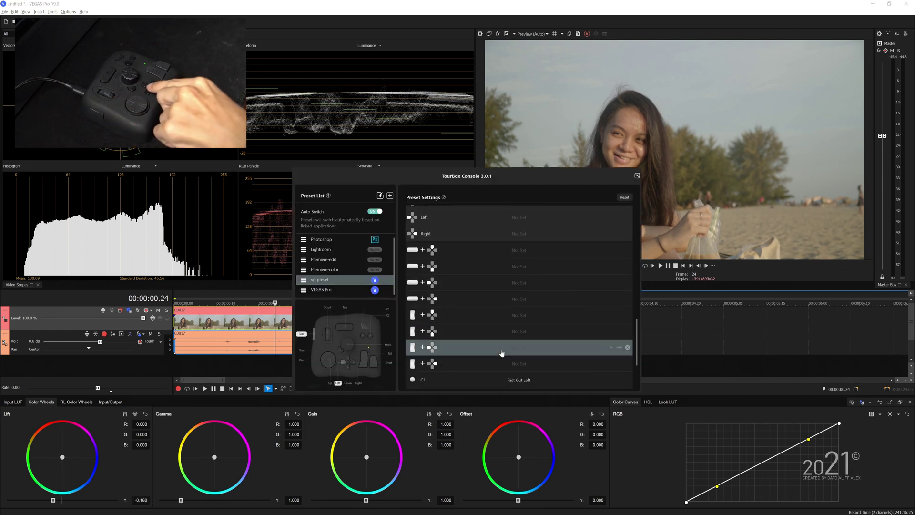
{"action": "scroll", "coordinate": [501, 351], "scroll_direction": "up", "scroll_amount": 5}
{"action": "left_click", "coordinate": [507, 240]}
{"action": "left_click", "coordinate": [361, 208]}
{"action": "left_click", "coordinate": [459, 246]}
{"action": "left_click", "coordinate": [372, 265]}
{"action": "left_click", "coordinate": [498, 271]}
{"action": "left_click", "coordinate": [294, 500]}
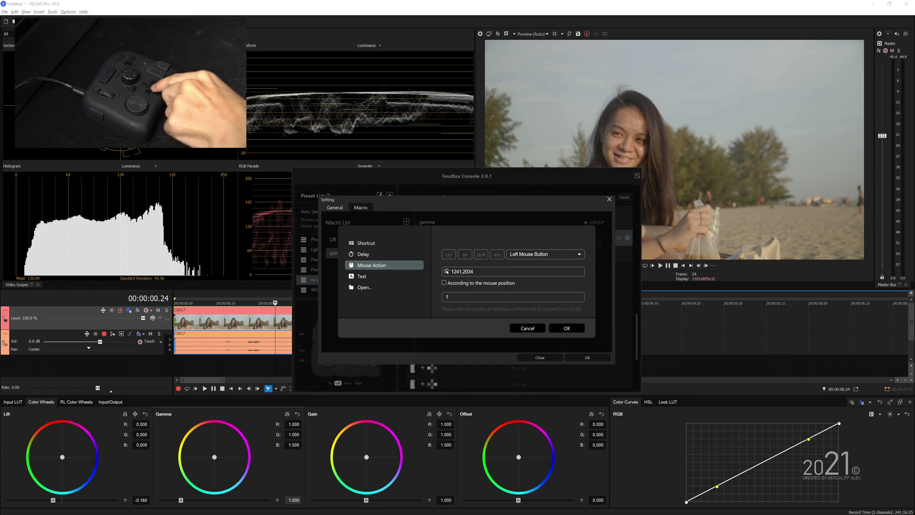
{"action": "left_click", "coordinate": [574, 332]}
{"action": "left_click", "coordinate": [588, 358]}
- Back in VEGAS Pro, raise Gamma's Y value to 1.150 and Lift's Y value to 0.090
{"action": "left_click", "coordinate": [283, 468]}
{"action": "left_click", "coordinate": [297, 500]}
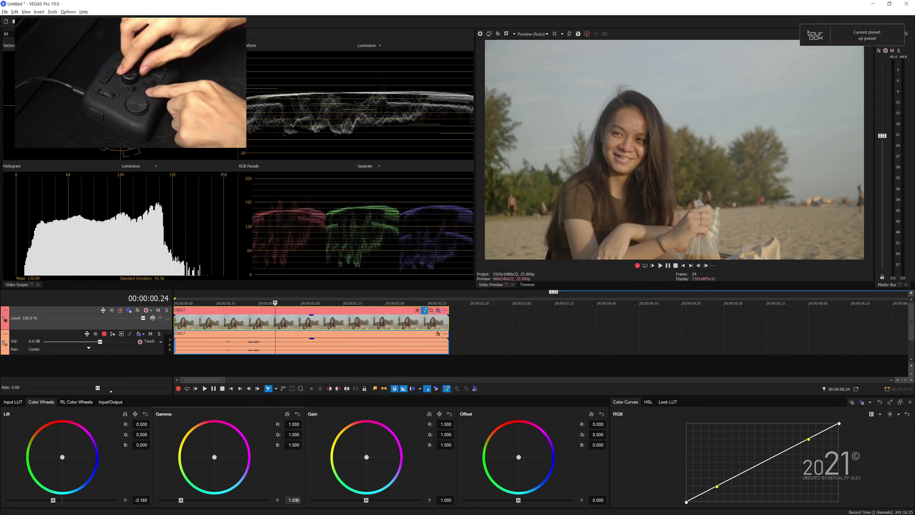
{"action": "scroll", "coordinate": [297, 500], "scroll_direction": "down", "scroll_amount": 5}
{"action": "scroll", "coordinate": [296, 500], "scroll_direction": "up", "scroll_amount": 8}
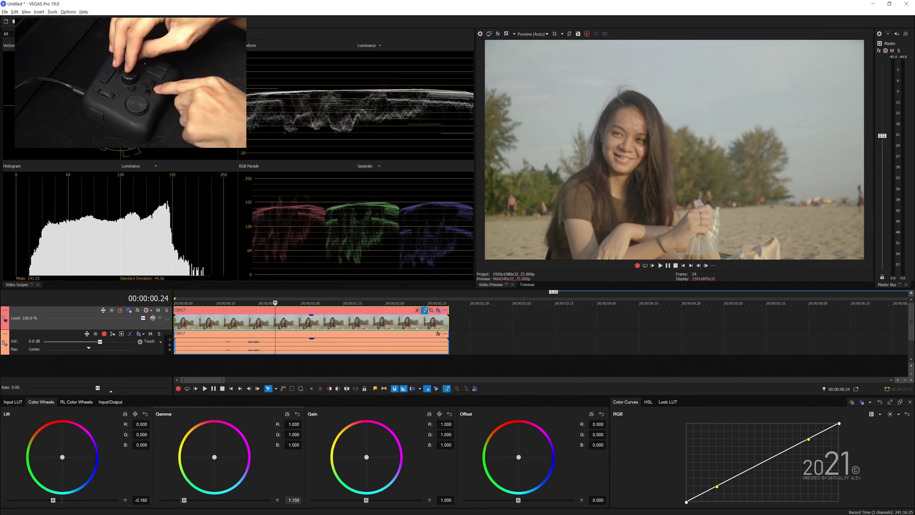
{"action": "scroll", "coordinate": [149, 500], "scroll_direction": "down", "scroll_amount": 2}
{"action": "scroll", "coordinate": [149, 501], "scroll_direction": "down", "scroll_amount": 3}
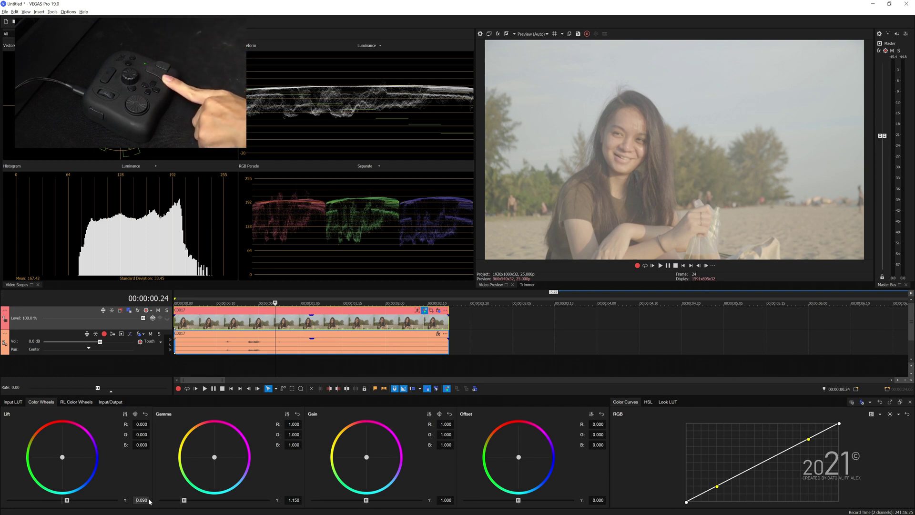
- Check the Saturation control among the Input/Output settings, and create a macro named saturation in TourBox Console
{"action": "left_click", "coordinate": [111, 402]}
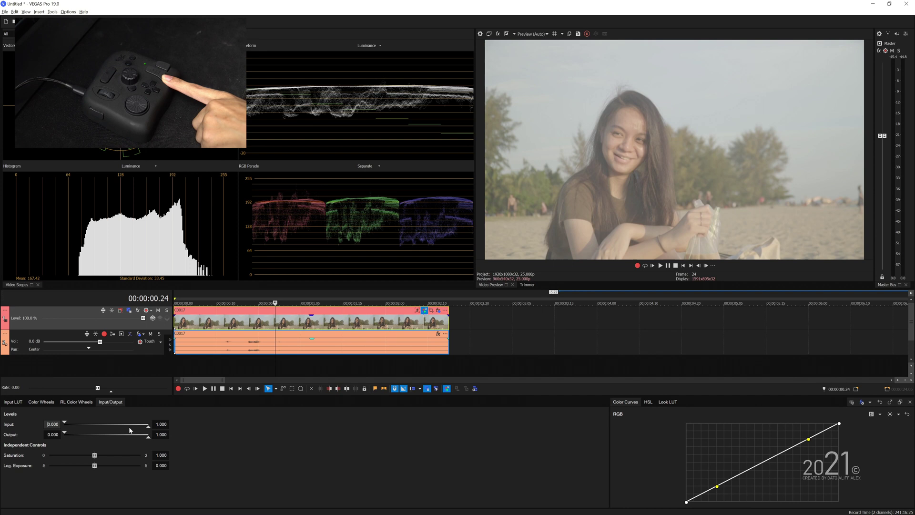
{"action": "left_click", "coordinate": [41, 403]}
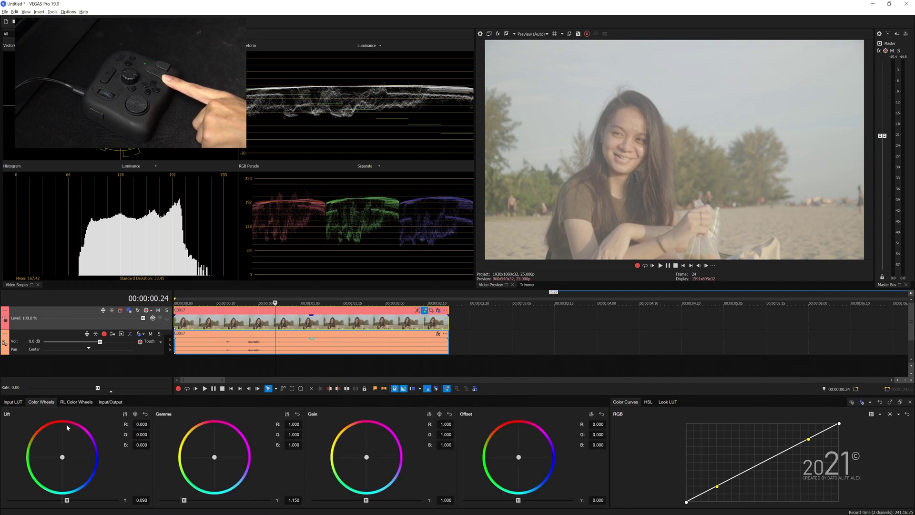
{"action": "key", "text": "alt+Tab"}
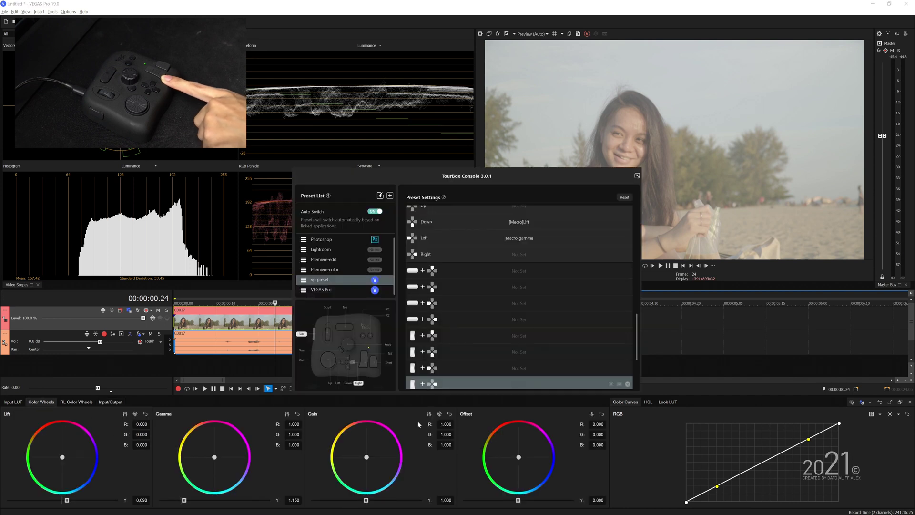
{"action": "left_click", "coordinate": [513, 236]}
{"action": "left_click", "coordinate": [361, 208]}
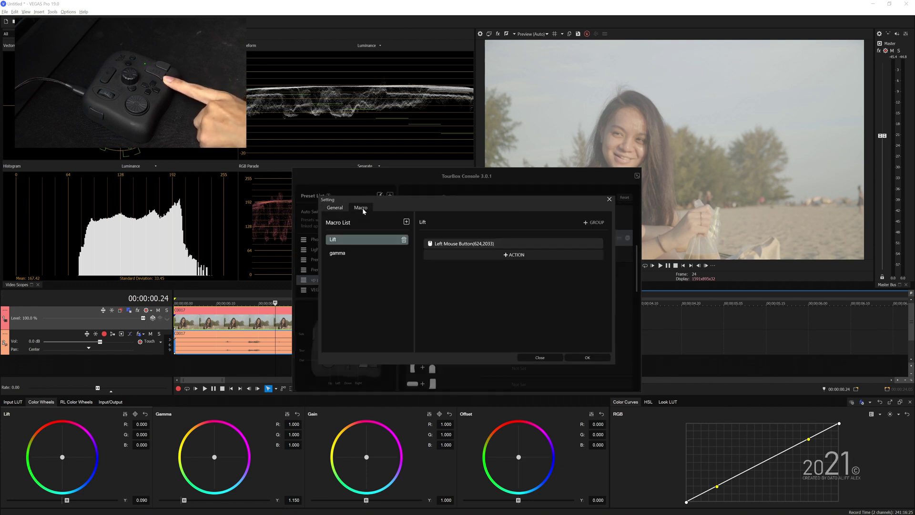
{"action": "left_click", "coordinate": [407, 221]}
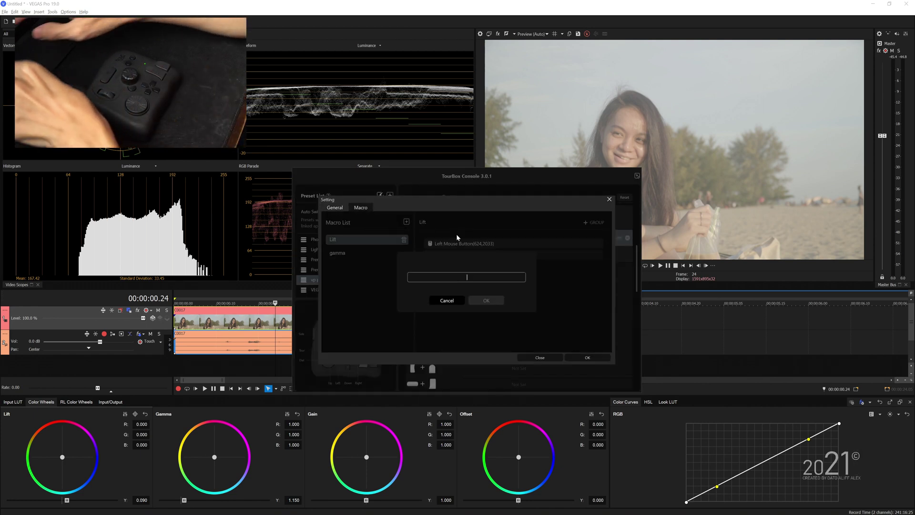
{"action": "type", "text": "satu"}
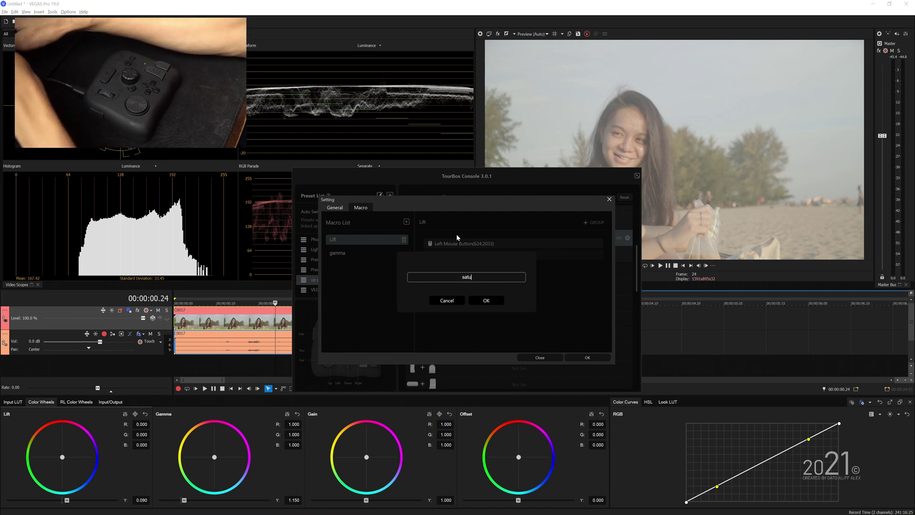
{"action": "type", "text": "ration"}
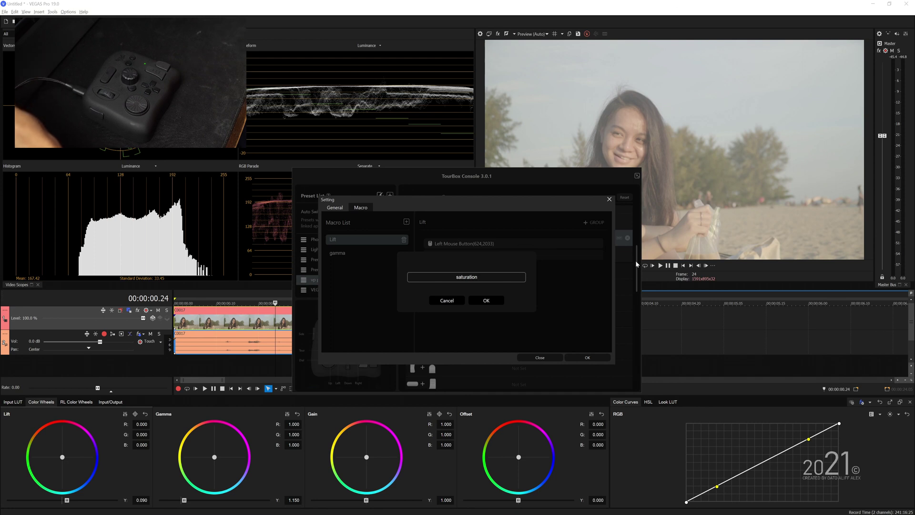
{"action": "left_click", "coordinate": [490, 304]}
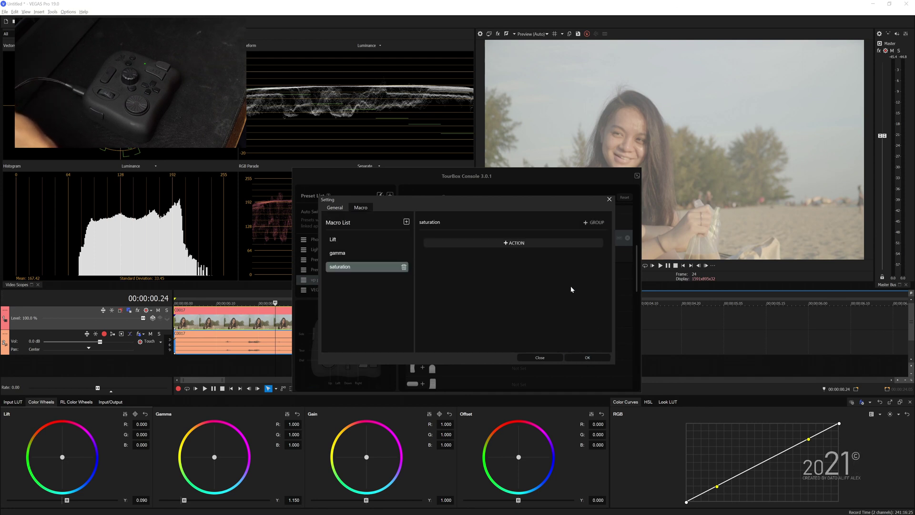
- Add a Left Mouse Button action to the saturation macro that targets the Input/Output heading at 473,1636
{"action": "left_click", "coordinate": [532, 244]}
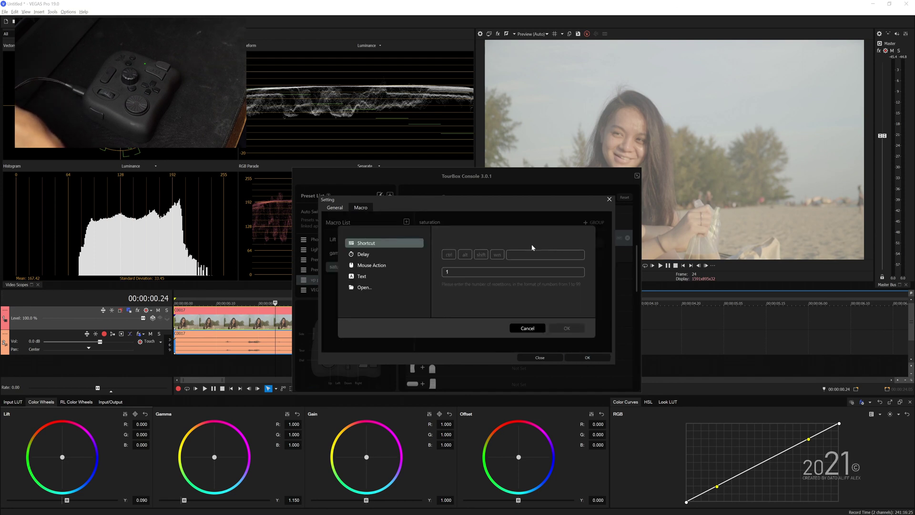
{"action": "left_click", "coordinate": [394, 266]}
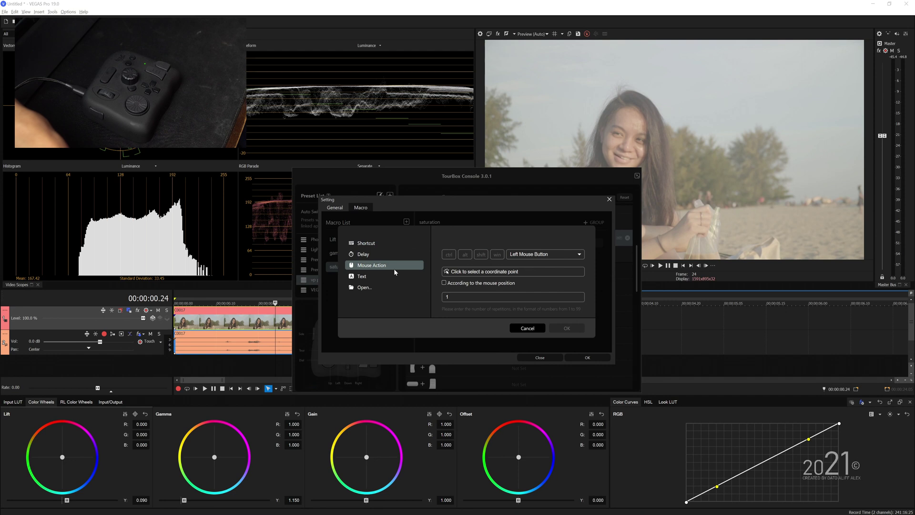
{"action": "left_click", "coordinate": [473, 275]}
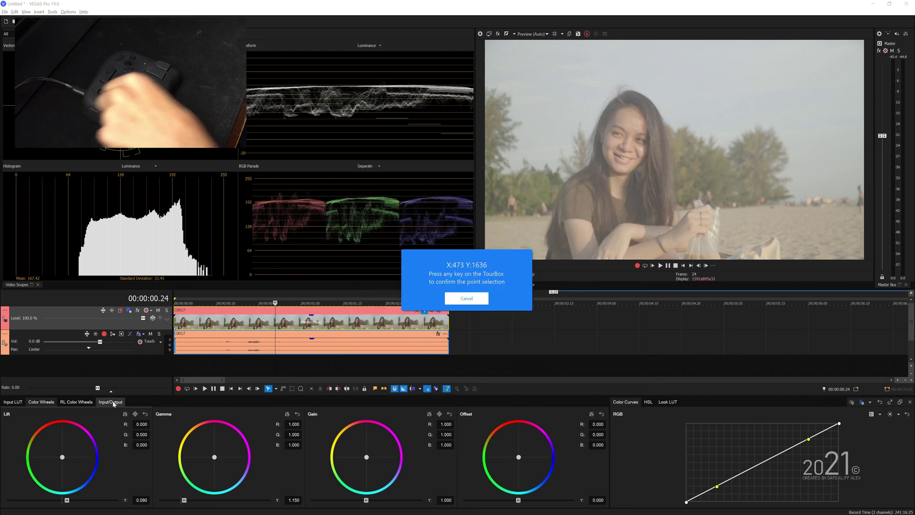
{"action": "key", "text": "Return"}
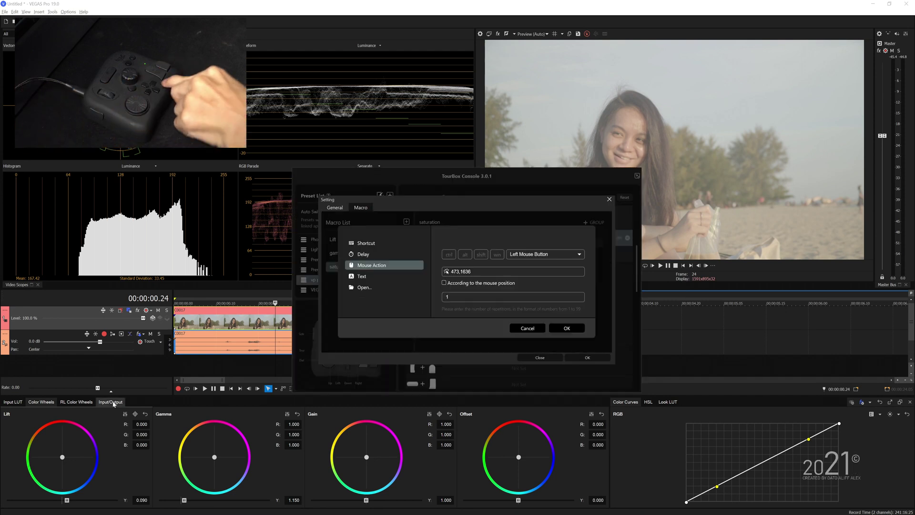
{"action": "left_click", "coordinate": [567, 329]}
- Add a second Left Mouse Button action at Saturation's value field (672,1859) to the saturation macro and assign the macro to the Tall button
{"action": "left_click", "coordinate": [517, 256]}
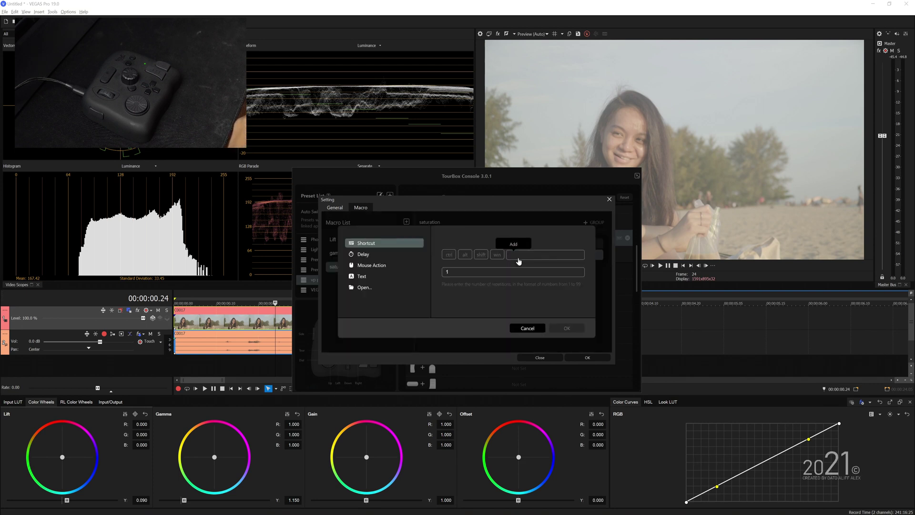
{"action": "left_click", "coordinate": [539, 330]}
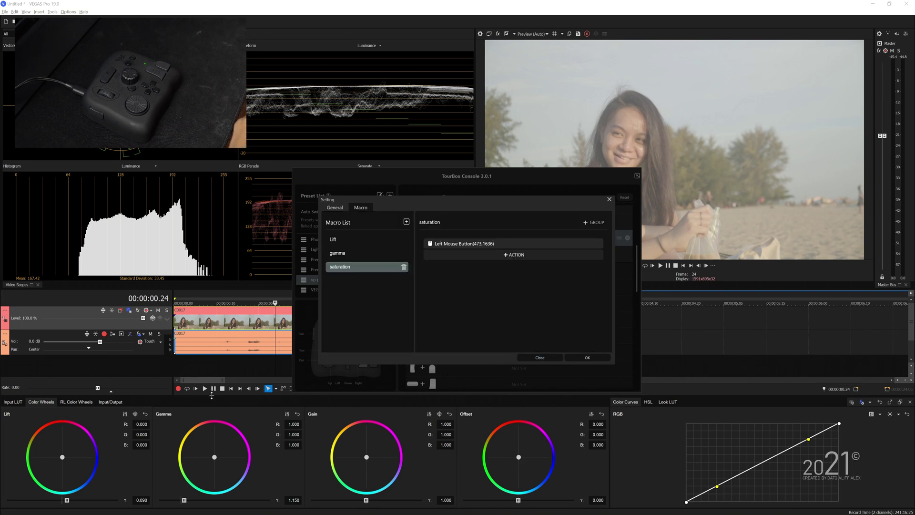
{"action": "left_click", "coordinate": [109, 402]}
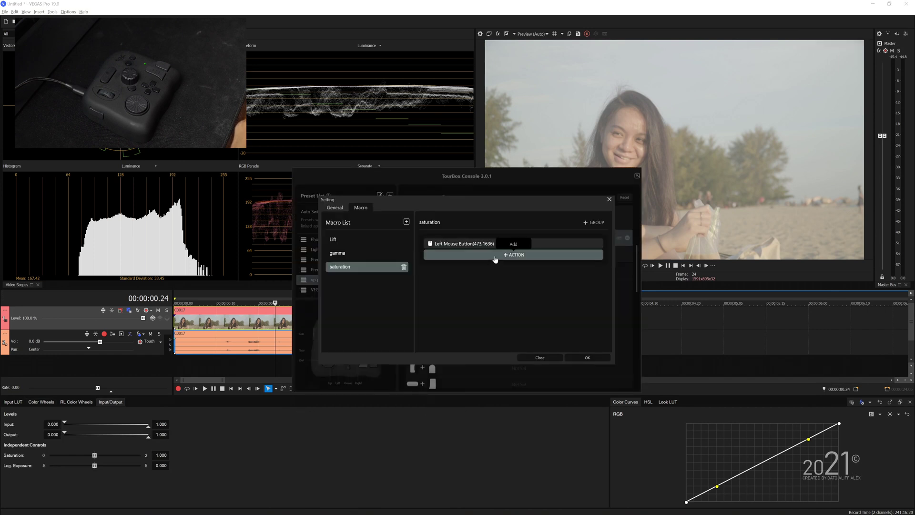
{"action": "left_click", "coordinate": [493, 260]}
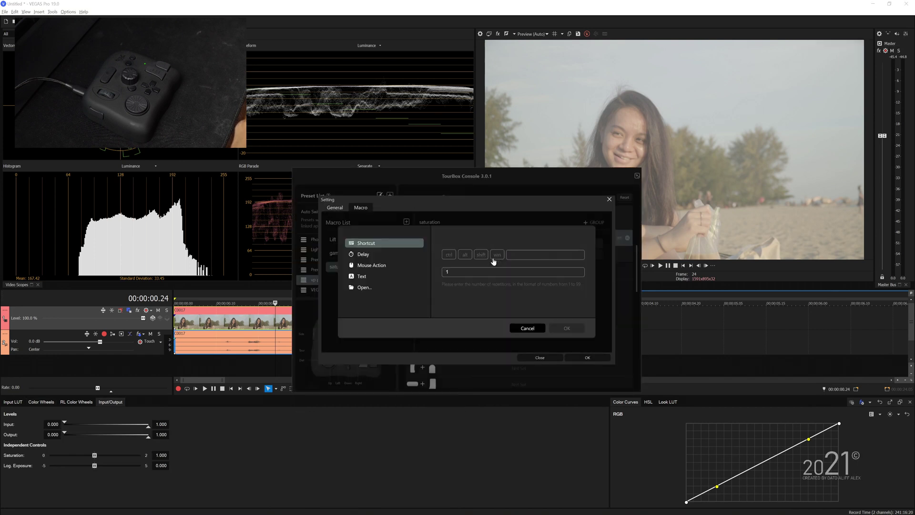
{"action": "left_click", "coordinate": [376, 265]}
{"action": "left_click", "coordinate": [527, 273]}
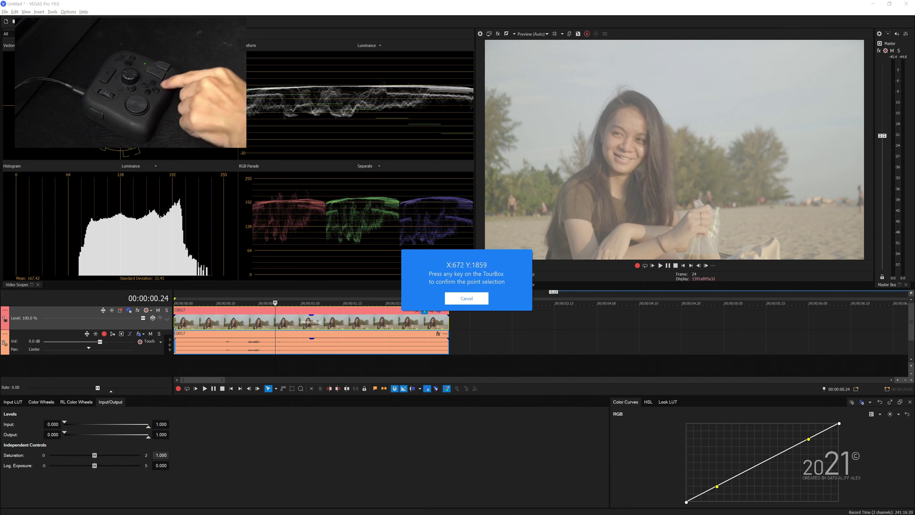
{"action": "key", "text": "Return"}
{"action": "left_click", "coordinate": [567, 328]}
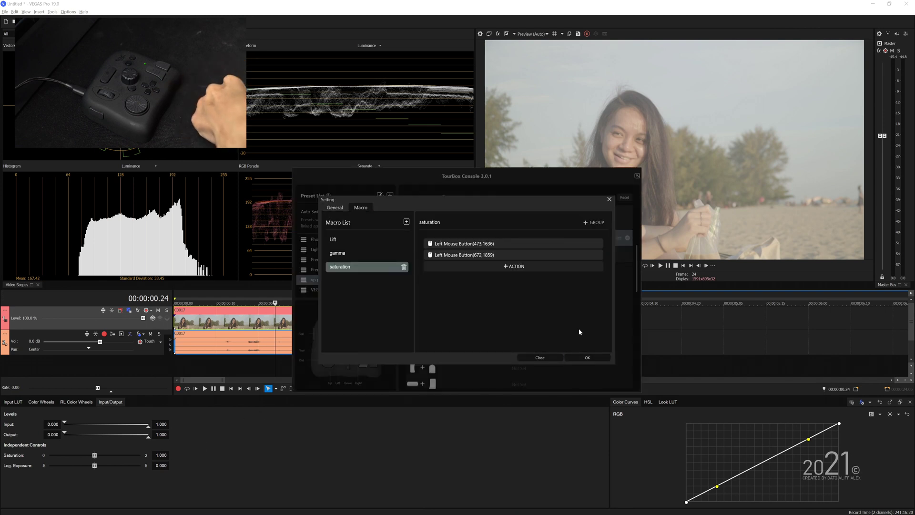
{"action": "left_click", "coordinate": [586, 356]}
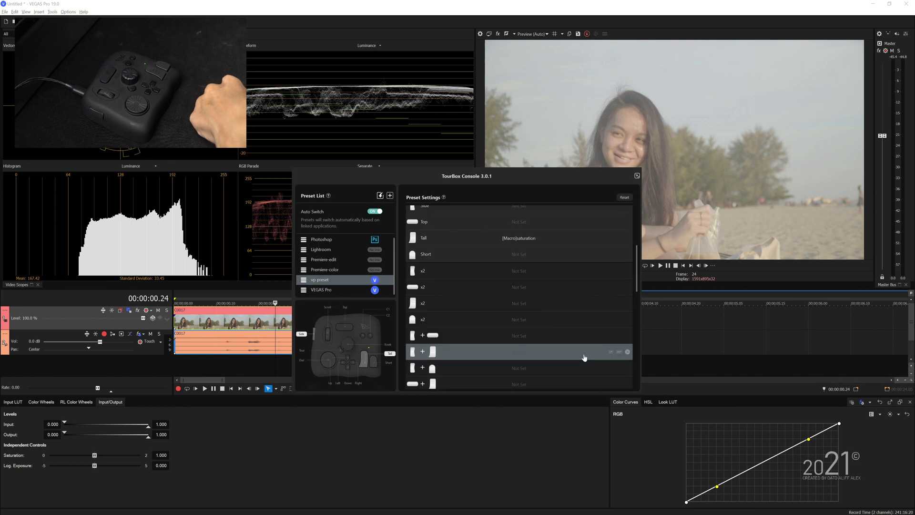
- Back in VEGAS Pro, go from the Color Wheels to the Input/Output settings with the saturation macro and lower Saturation to 0.760
{"action": "left_click", "coordinate": [438, 426]}
{"action": "left_click", "coordinate": [43, 403]}
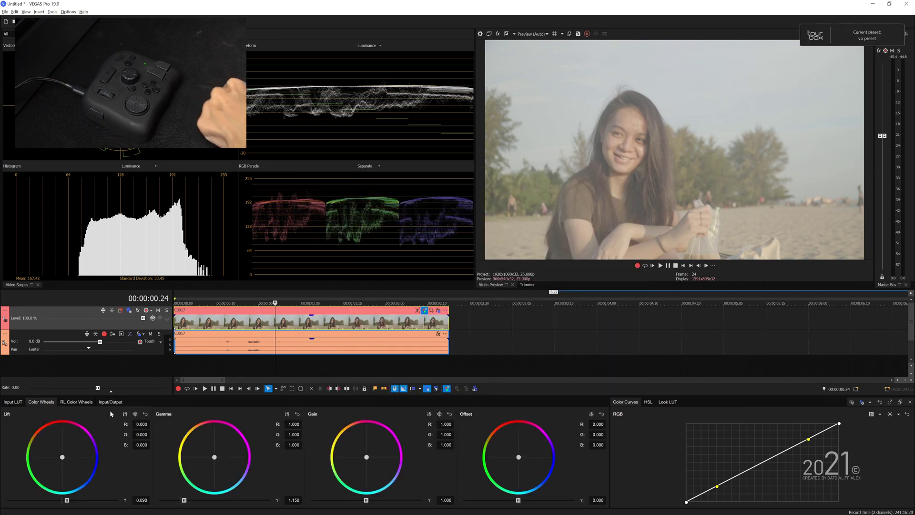
{"action": "left_click", "coordinate": [110, 402]}
{"action": "left_click", "coordinate": [160, 455]}
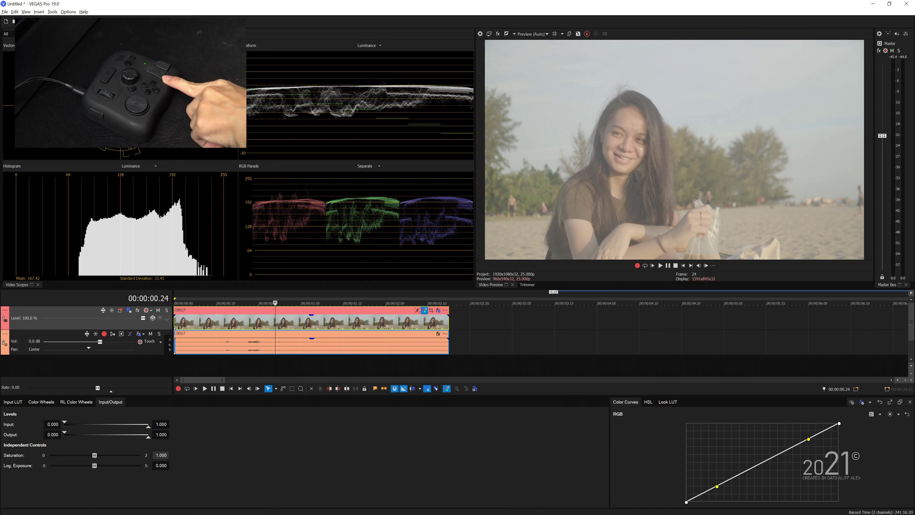
{"action": "key", "text": "Down"}
{"action": "key", "text": "Down"}
{"action": "key", "text": "Down"}
{"action": "key", "text": "Down"}
{"action": "key", "text": "Down"}
{"action": "key", "text": "Down"}
{"action": "key", "text": "Down"}
{"action": "key", "text": "Down"}
{"action": "key", "text": "Down"}
{"action": "key", "text": "Down"}
{"action": "key", "text": "Down"}
{"action": "key", "text": "Down"}
{"action": "key", "text": "Down"}
{"action": "key", "text": "Down"}
{"action": "key", "text": "Down"}
{"action": "key", "text": "Down"}
{"action": "key", "text": "Down"}
{"action": "key", "text": "Down"}
{"action": "key", "text": "Down"}
{"action": "key", "text": "Down"}
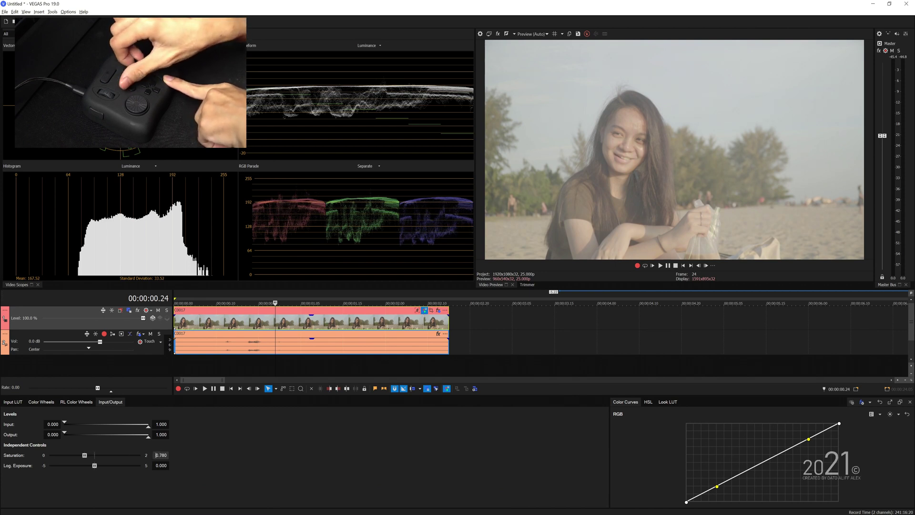
{"action": "scroll", "coordinate": [161, 456], "scroll_direction": "down", "scroll_amount": 1}
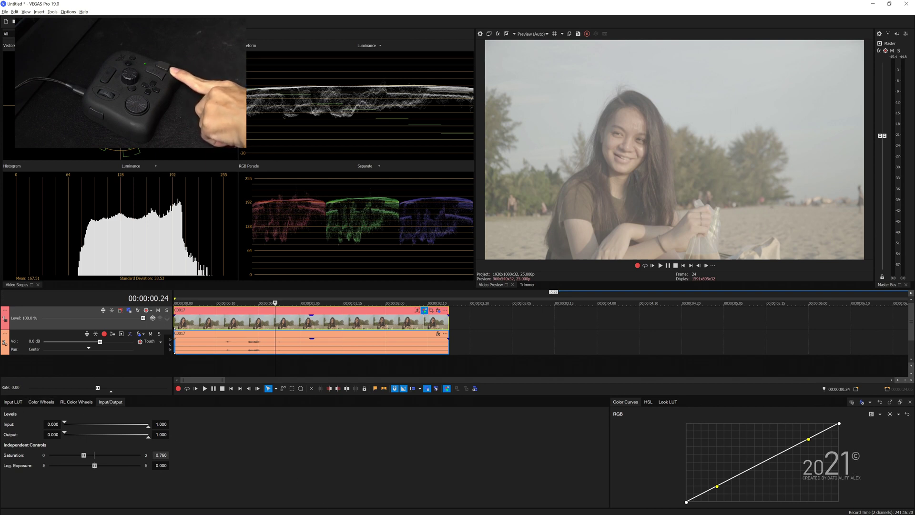
- In TourBox Console, create a macro named color wheel for the Short button
{"action": "key", "text": "alt+Tab"}
{"action": "scroll", "coordinate": [411, 342], "scroll_direction": "down", "scroll_amount": 1}
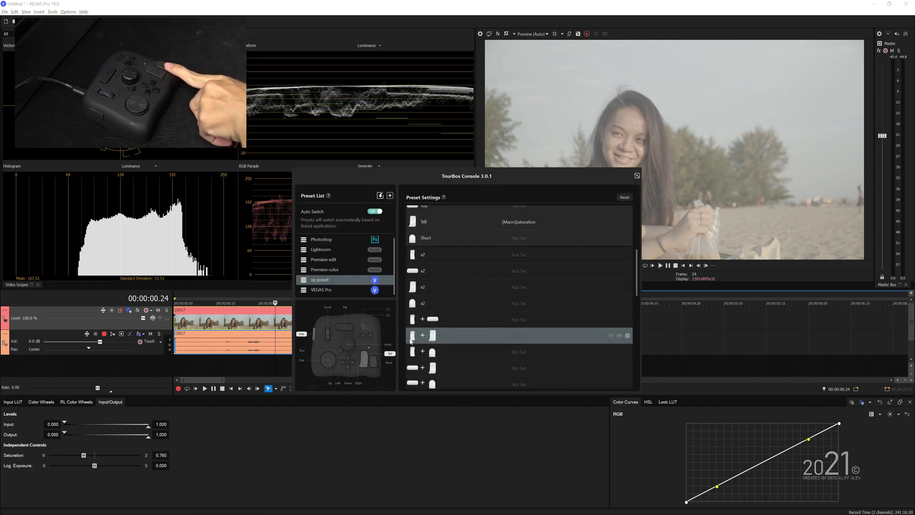
{"action": "left_click", "coordinate": [505, 240]}
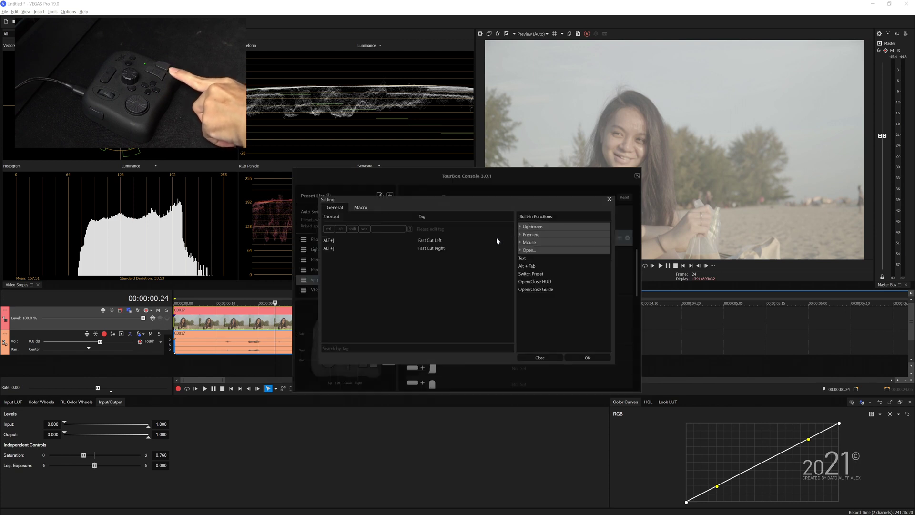
{"action": "left_click", "coordinate": [361, 208]}
{"action": "left_click", "coordinate": [406, 221]}
{"action": "type", "text": "color wheel"}
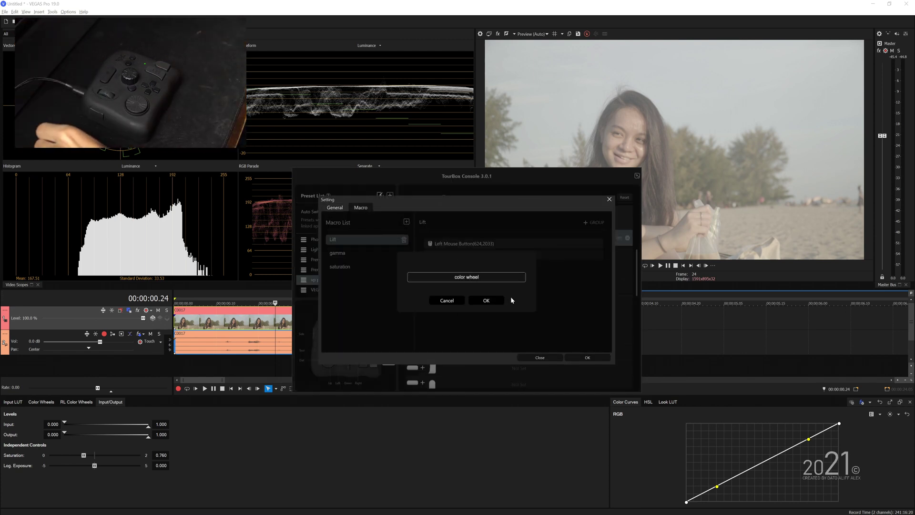
{"action": "left_click", "coordinate": [486, 301]}
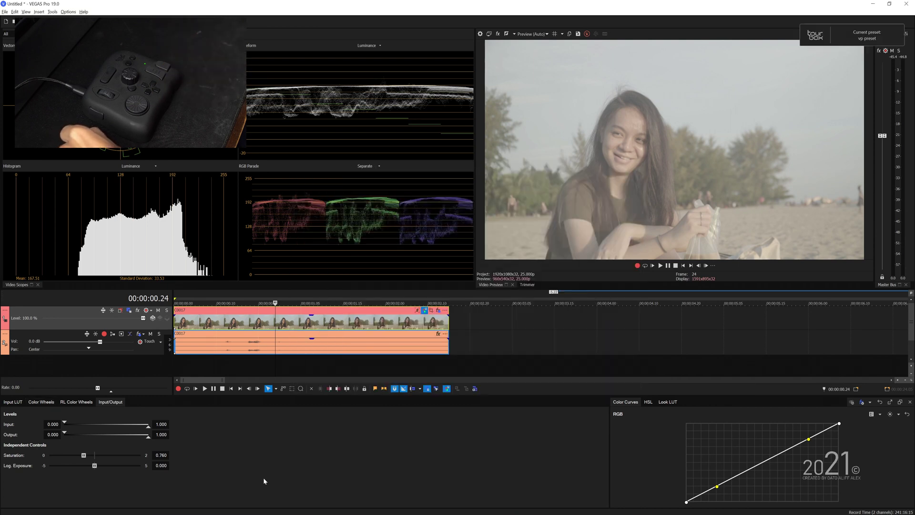
- In VEGAS Pro, test the color wheel and saturation macros by alternating between the Color Wheels and Input/Output settings
{"action": "left_click", "coordinate": [54, 402]}
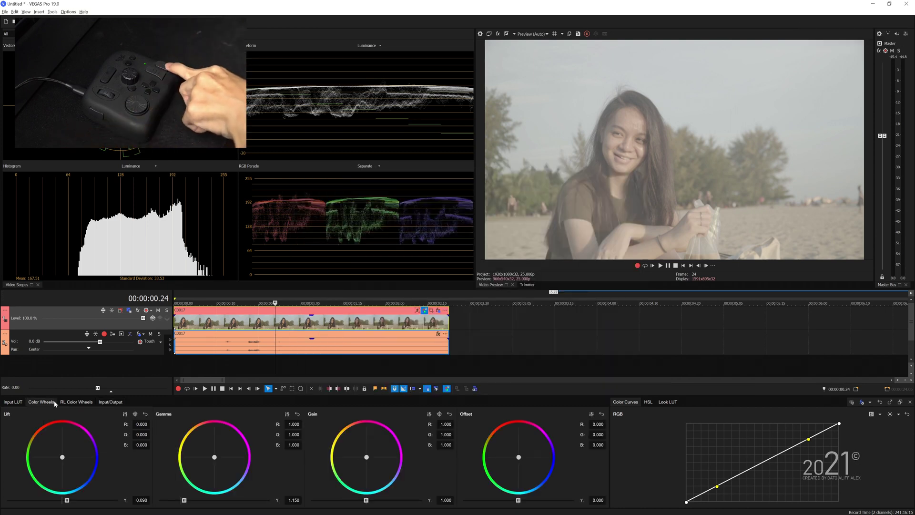
{"action": "left_click", "coordinate": [111, 402]}
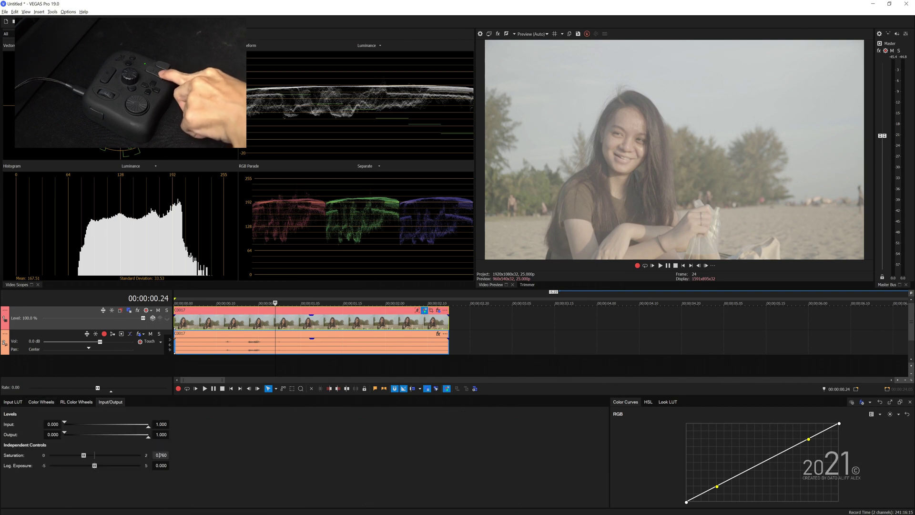
{"action": "left_click", "coordinate": [54, 402]}
{"action": "left_click", "coordinate": [111, 402]}
{"action": "left_click", "coordinate": [54, 402]}
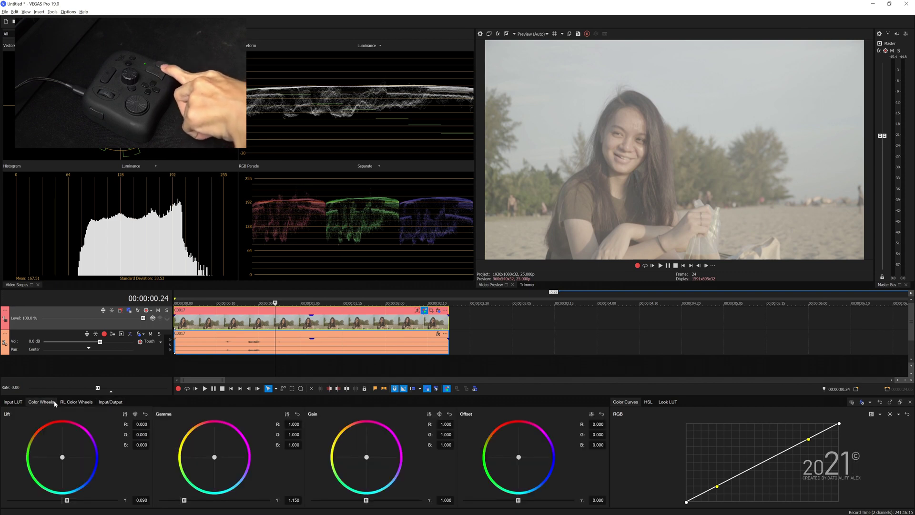
- Set Lift's Y value to -0.070 and Gamma's Y value to 1.220 on the color wheels
{"action": "left_click", "coordinate": [149, 499]}
{"action": "scroll", "coordinate": [148, 500], "scroll_direction": "down", "scroll_amount": 6}
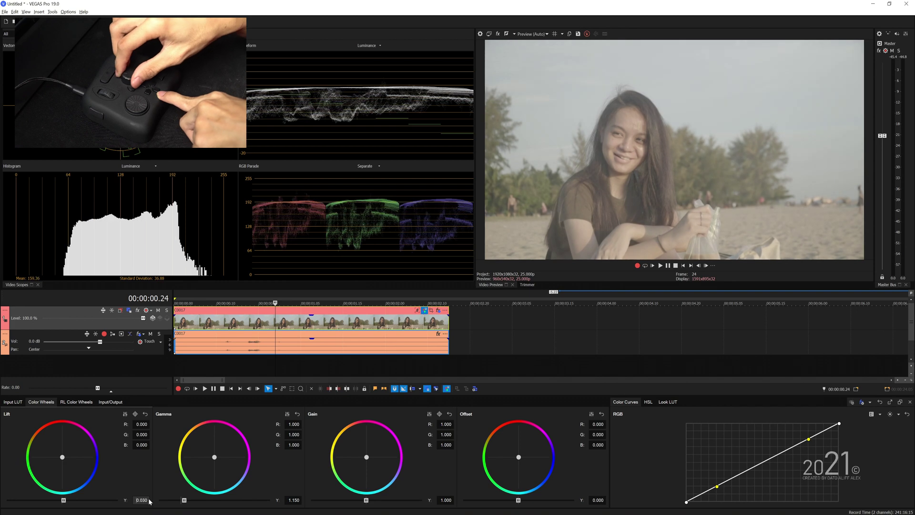
{"action": "scroll", "coordinate": [149, 500], "scroll_direction": "down", "scroll_amount": 10}
{"action": "left_click", "coordinate": [300, 499]}
{"action": "scroll", "coordinate": [300, 500], "scroll_direction": "down", "scroll_amount": 10}
{"action": "scroll", "coordinate": [300, 499], "scroll_direction": "up", "scroll_amount": 20}
{"action": "scroll", "coordinate": [300, 500], "scroll_direction": "down", "scroll_amount": 4}
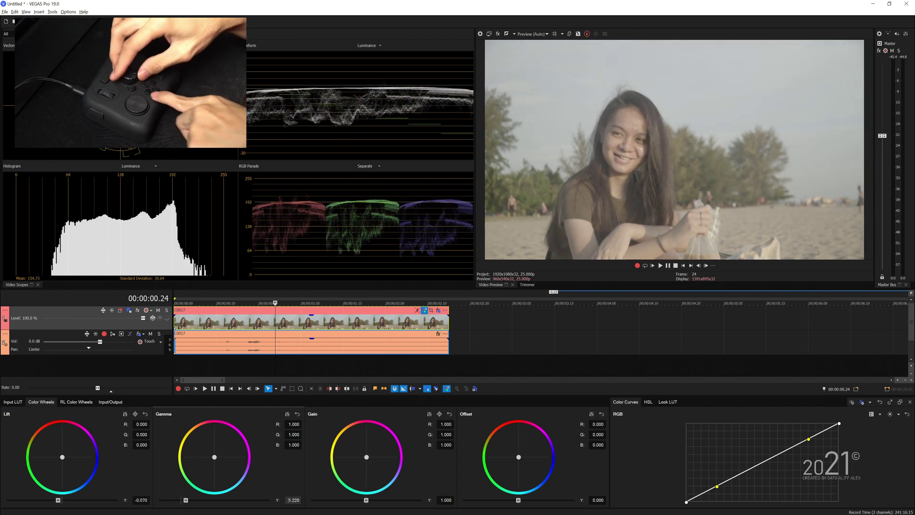
- Restore the default window layout in VEGAS Pro
{"action": "key", "text": "alt+d"}
{"action": "key", "text": "d"}
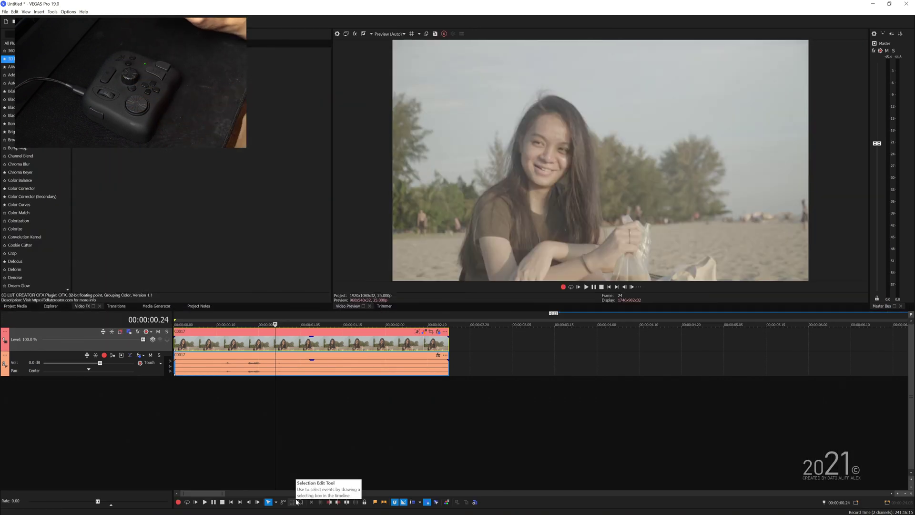